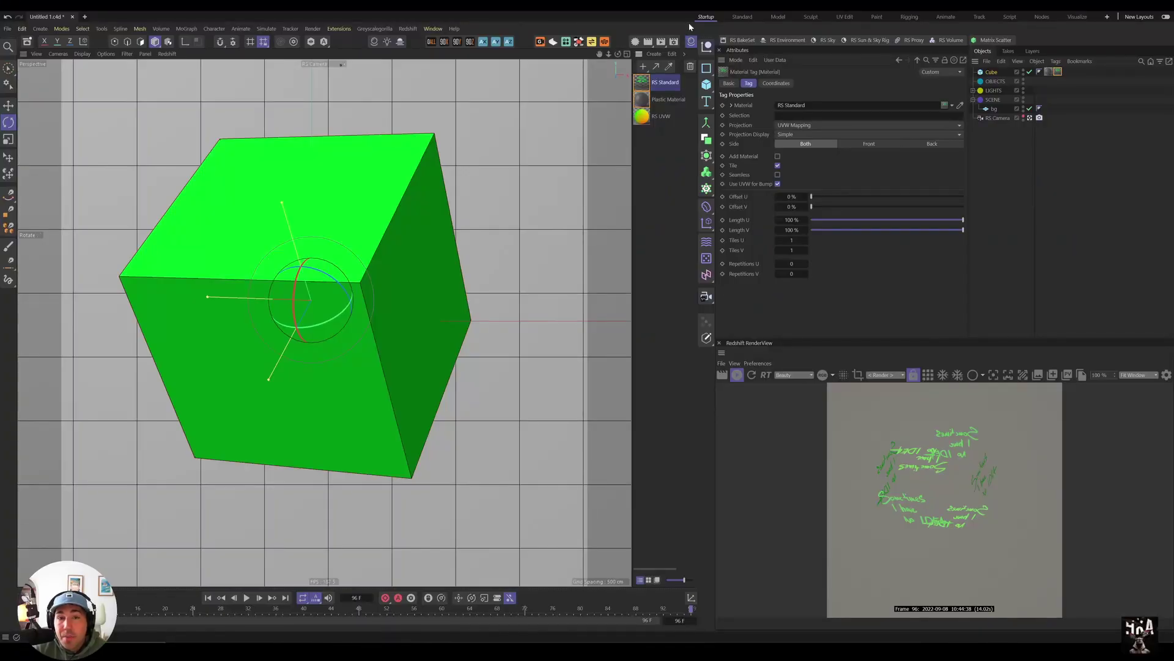
# Restore the Cinema 4D window, move the scene file icon, and maximise the window again.
pyautogui.press('super+Down')
pyautogui.moveTo(23, 18); pyautogui.dragTo(47, 72)
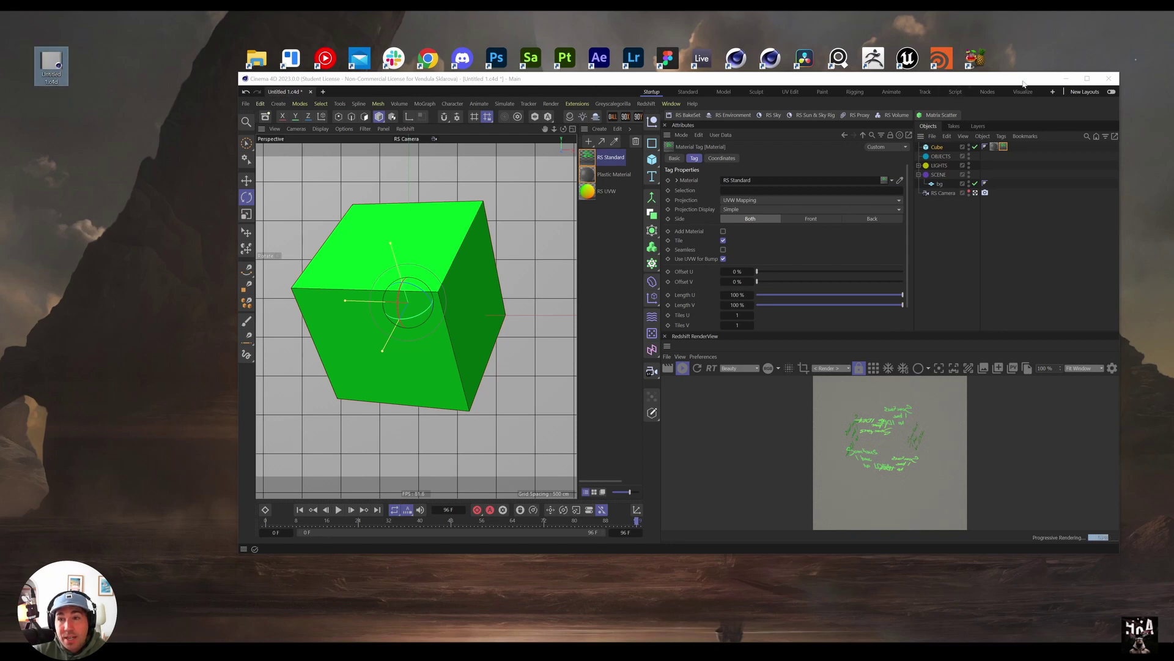
pyautogui.click(1087, 79)
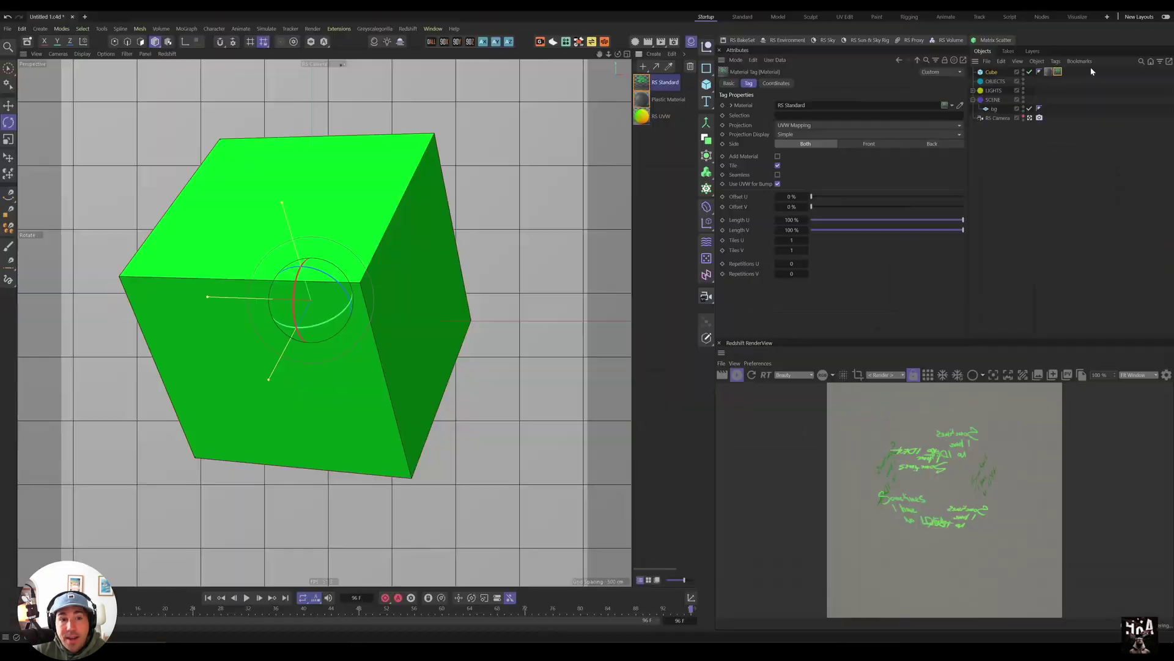
# Load a new text image into the RS Standard material's RS Texture node without copying it.
pyautogui.doubleClick(641, 82)
pyautogui.moveTo(211, 191); pyautogui.dragTo(186, 178)
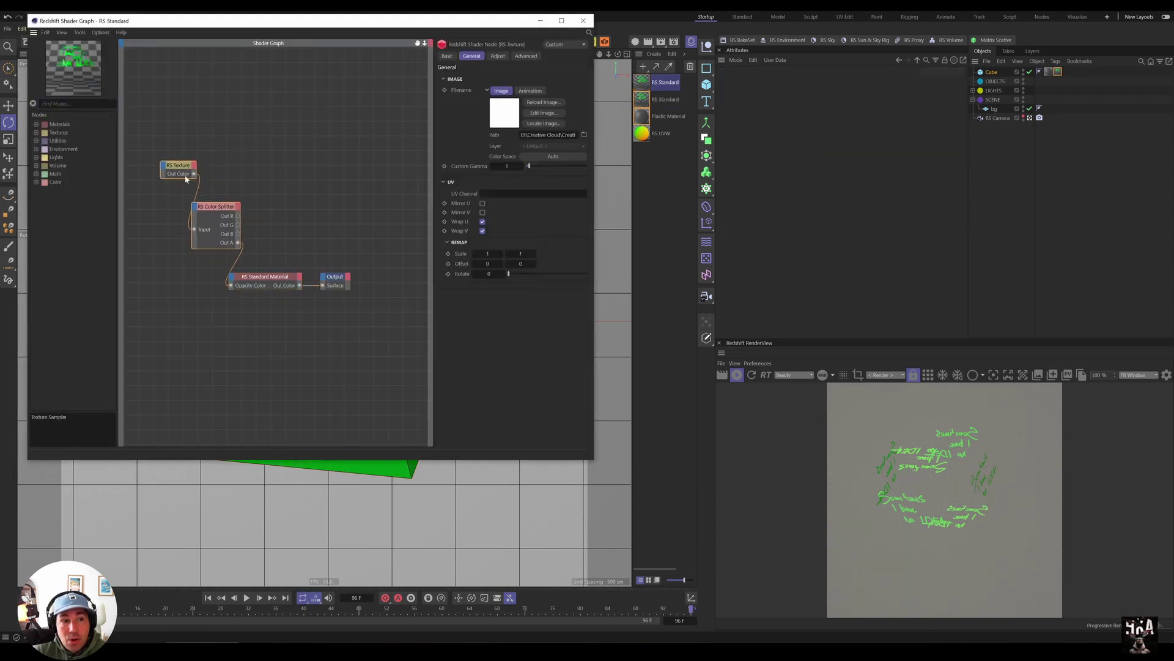
pyautogui.click(584, 135)
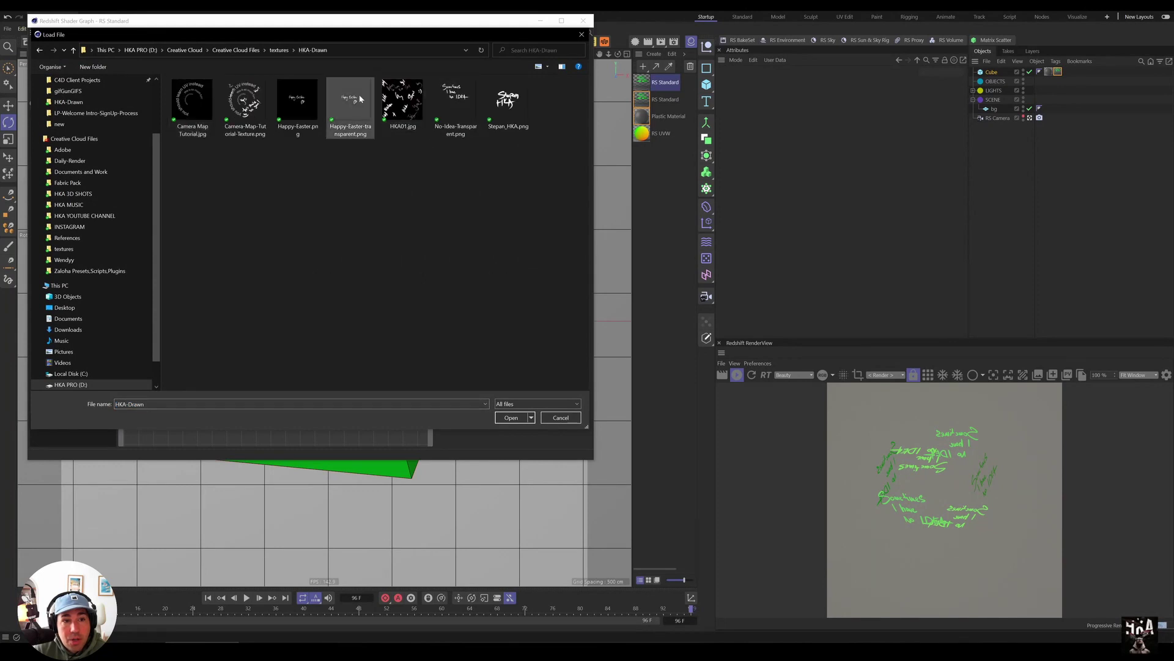
pyautogui.doubleClick(506, 101)
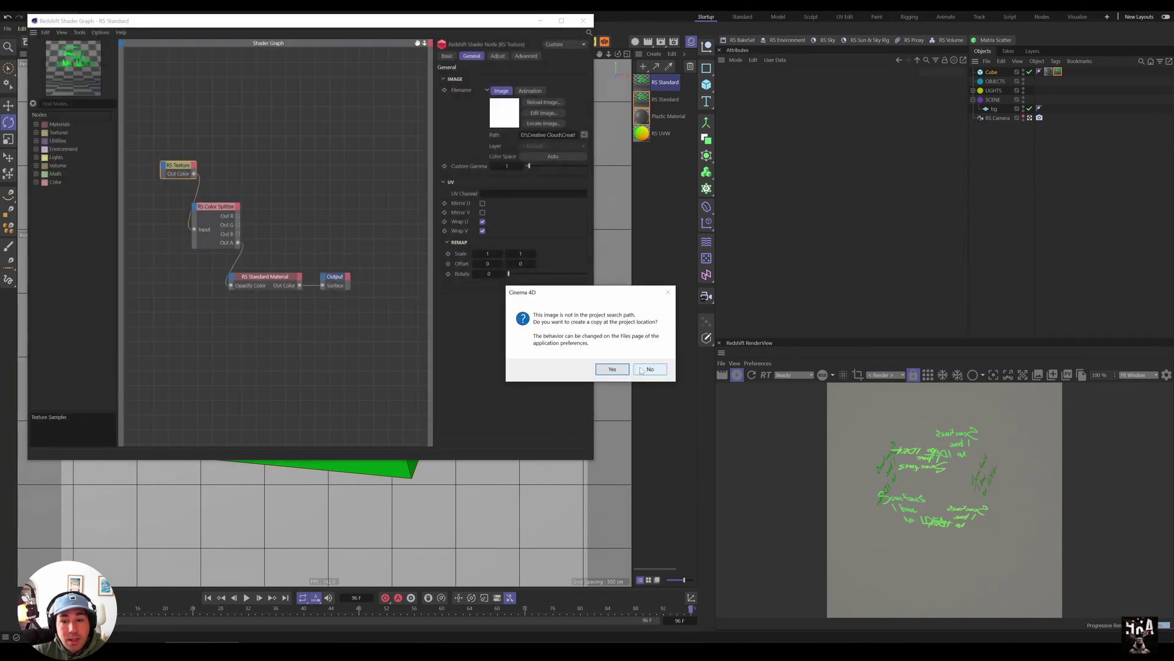
pyautogui.click(649, 368)
# Apply the red text material to the Cube and bring up Render Settings.
pyautogui.click(583, 20)
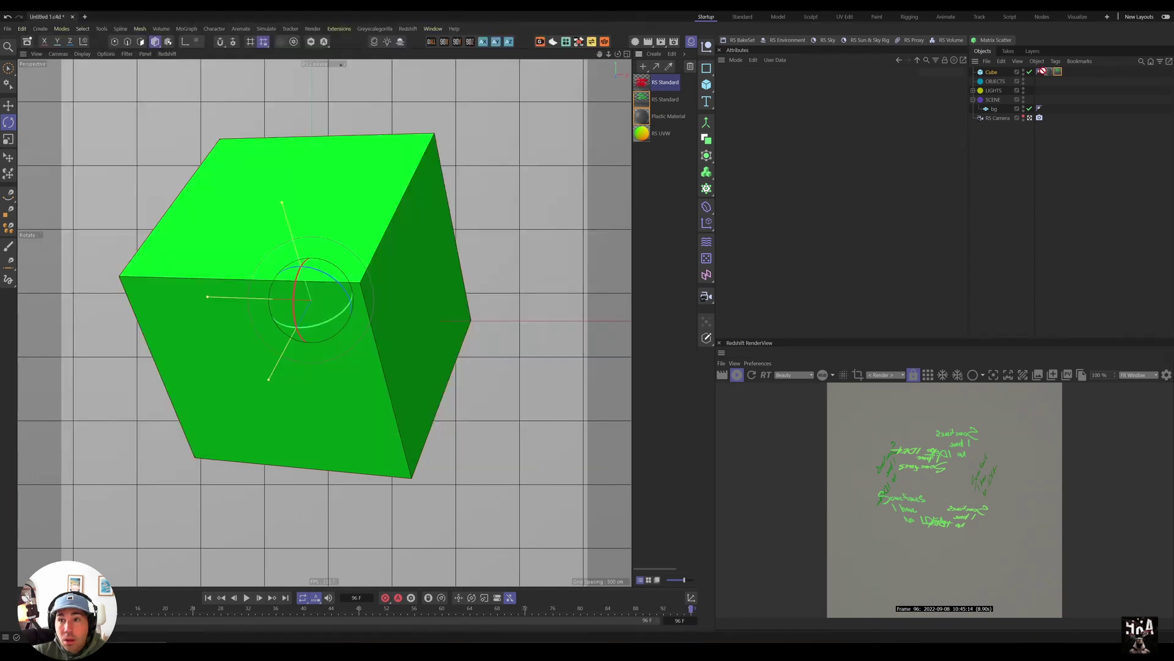
pyautogui.moveTo(991, 83); pyautogui.dragTo(996, 76)
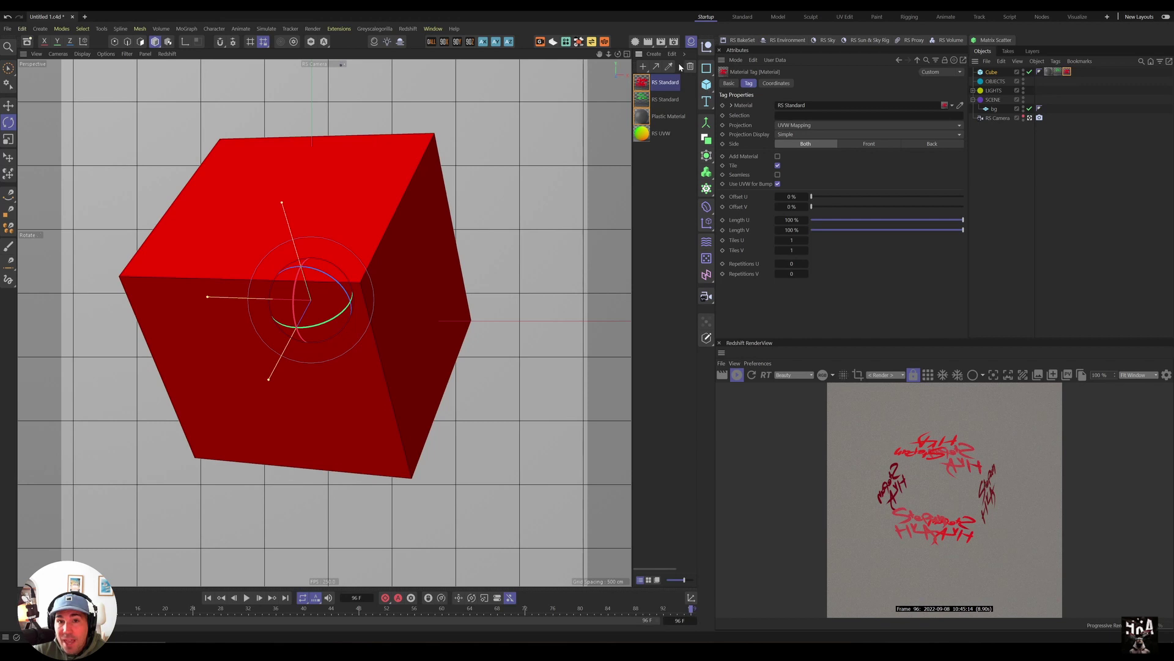
pyautogui.click(673, 41)
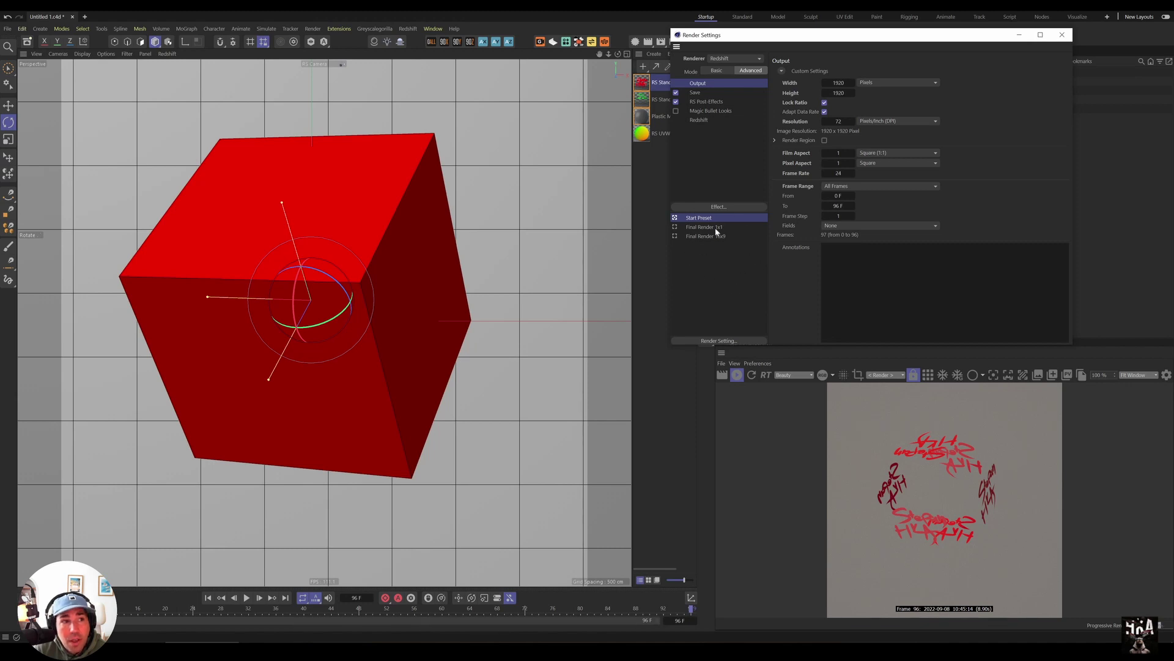
# Add a new render setting named My Render Setting and set it as the active one.
pyautogui.click(726, 344)
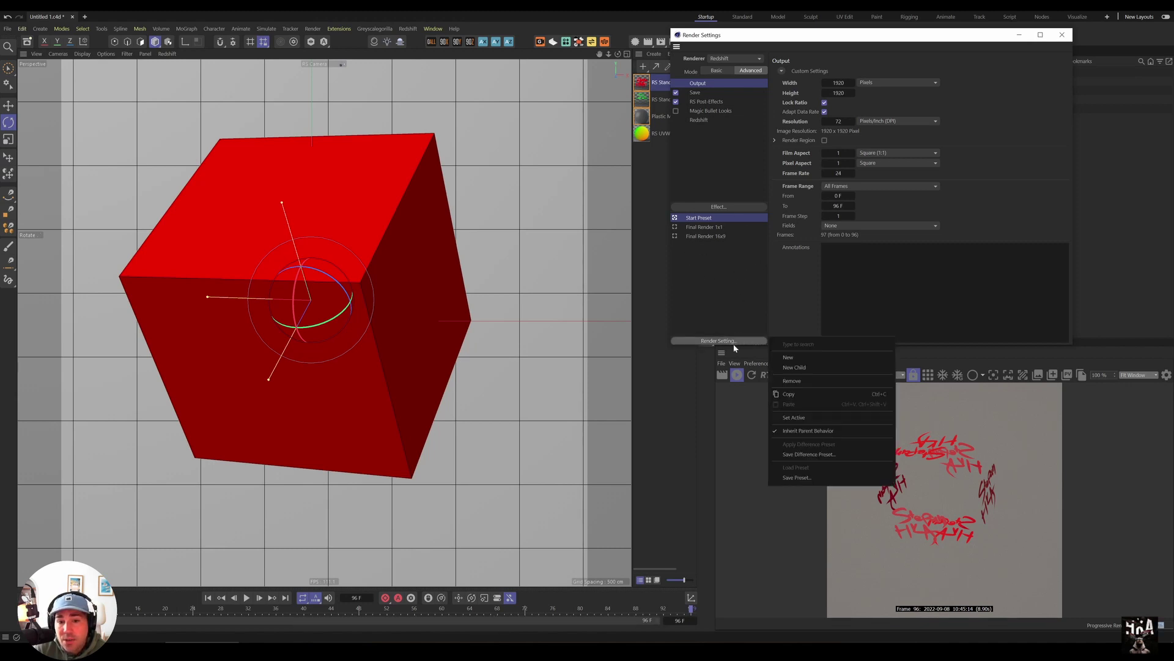
pyautogui.click(789, 357)
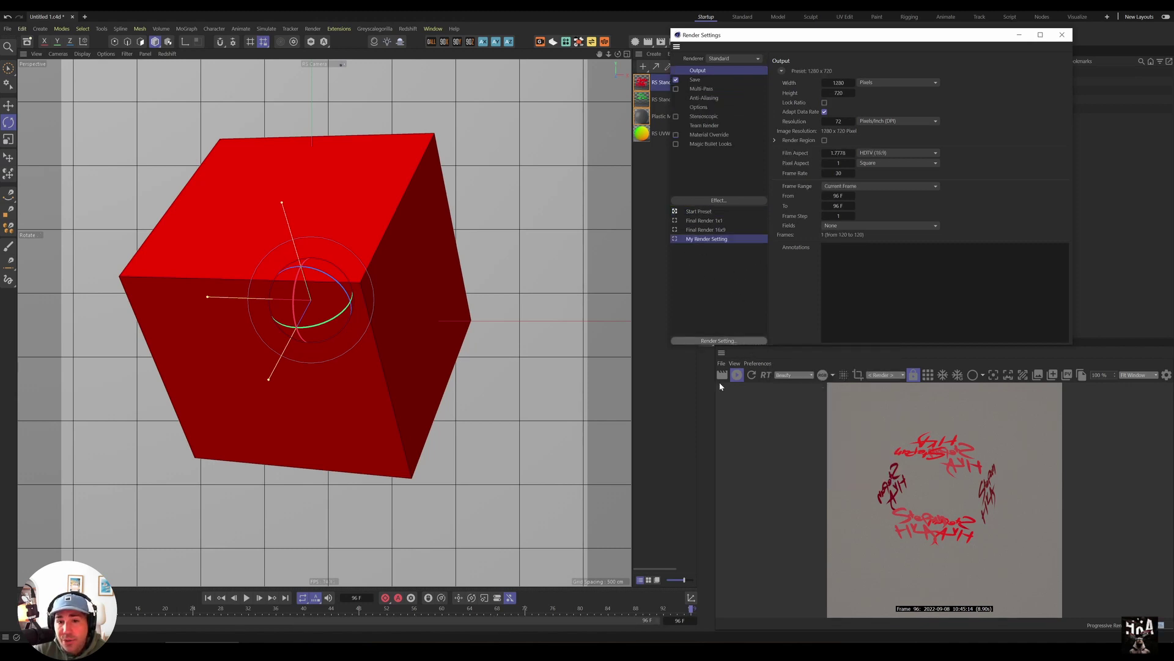
pyautogui.click(675, 239)
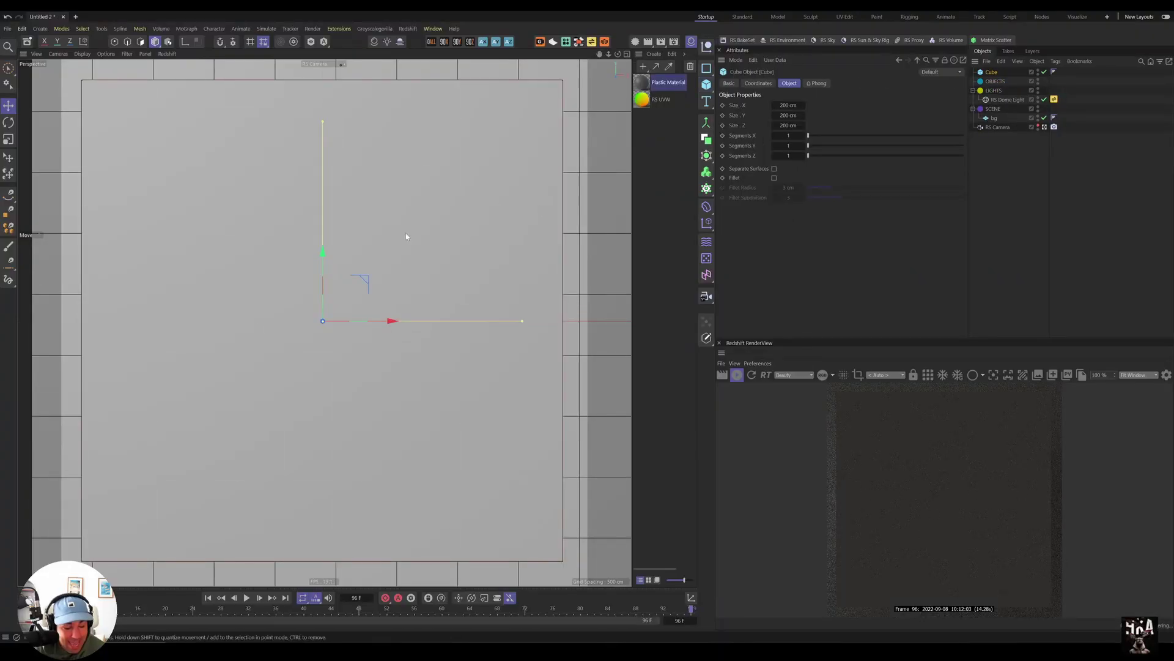
# Scale the grey cube to roughly half size and rotate it.
pyautogui.press('t')
pyautogui.moveTo(379, 243); pyautogui.dragTo(341, 343)
pyautogui.press('r')
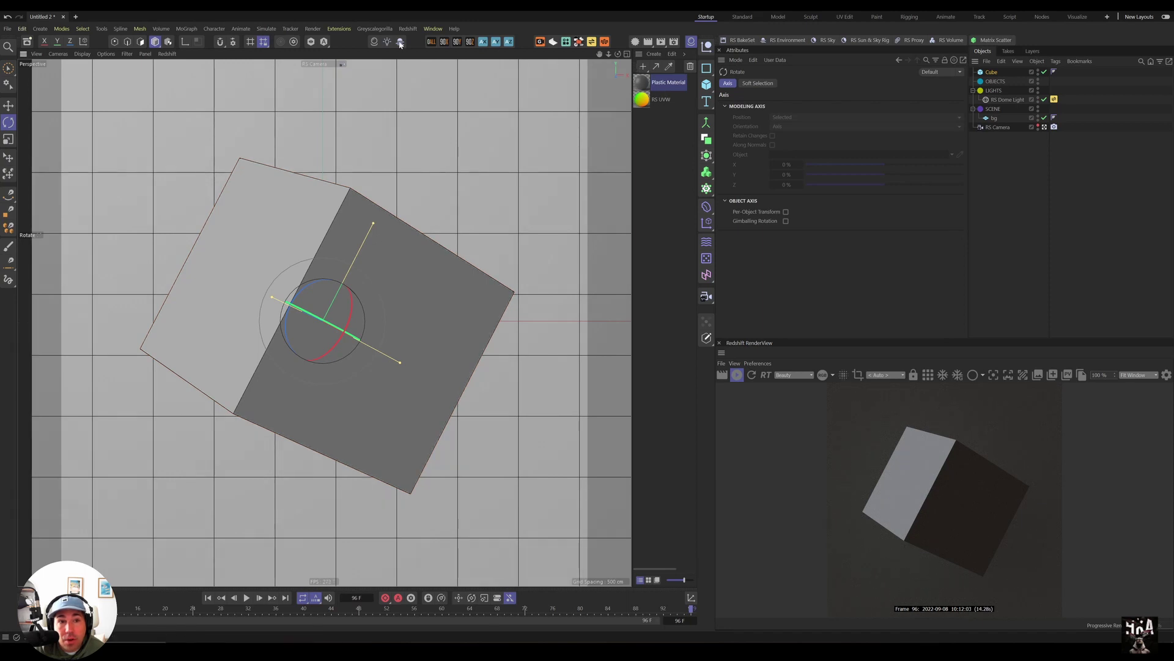
pyautogui.click(371, 42)
# Create a new RS Standard material and add an RS Color Splitter node to its graph.
pyautogui.click(434, 171)
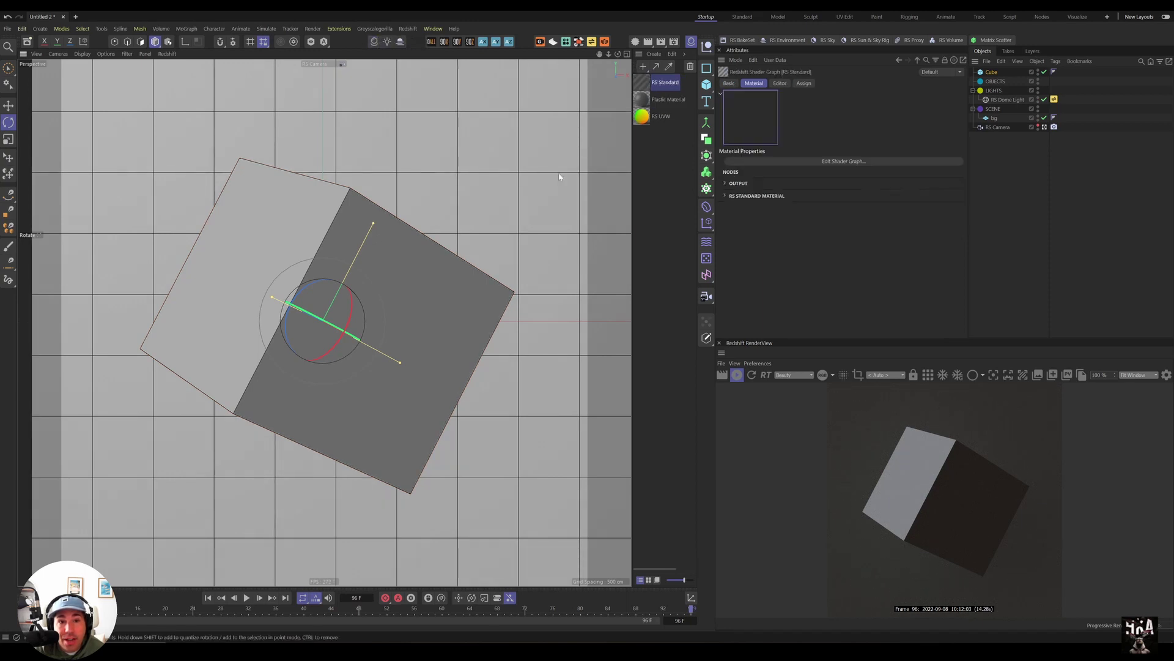
pyautogui.click(843, 161)
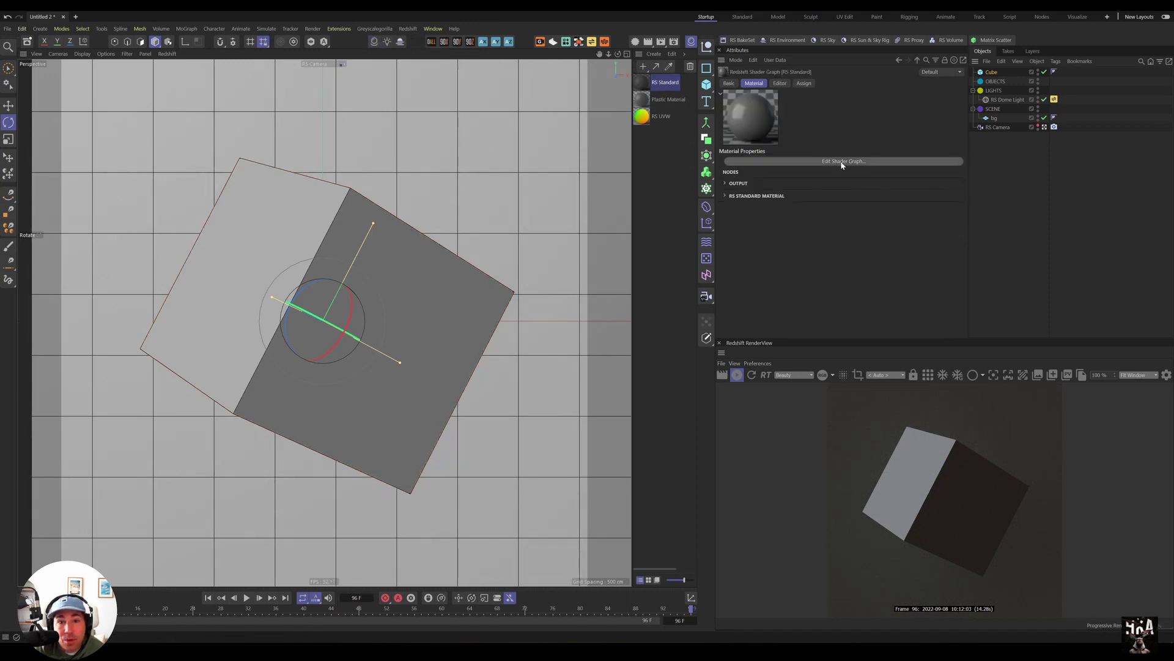
pyautogui.moveTo(406, 162); pyautogui.dragTo(431, 218)
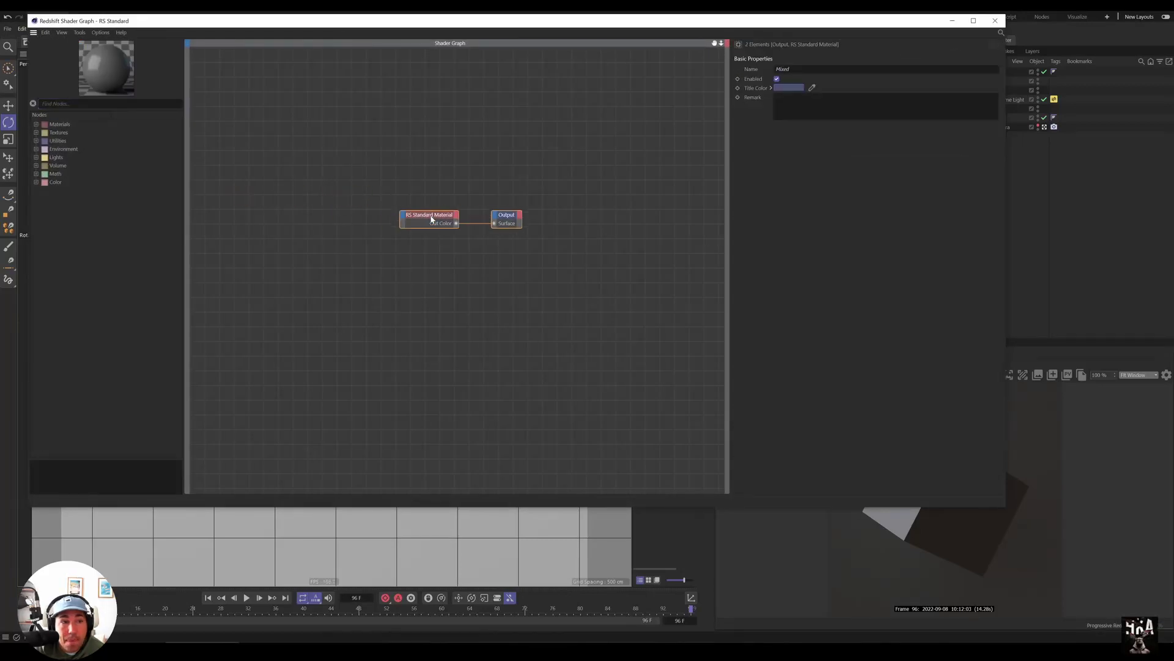
pyautogui.click(46, 125)
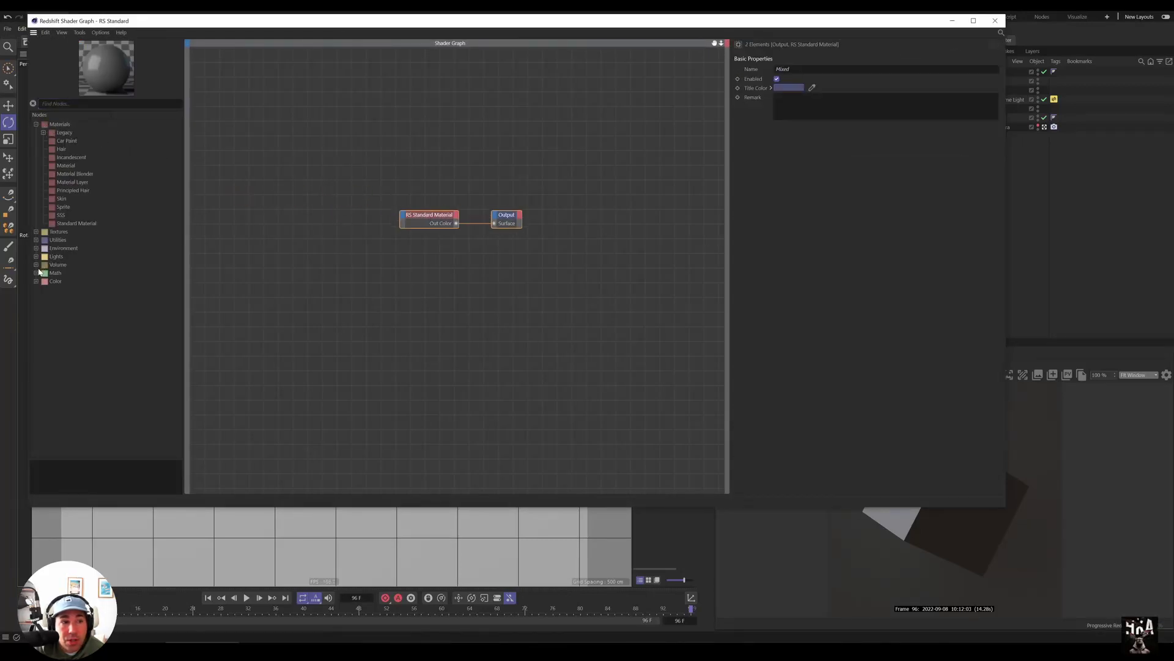
pyautogui.scroll(-3, 87, 411)
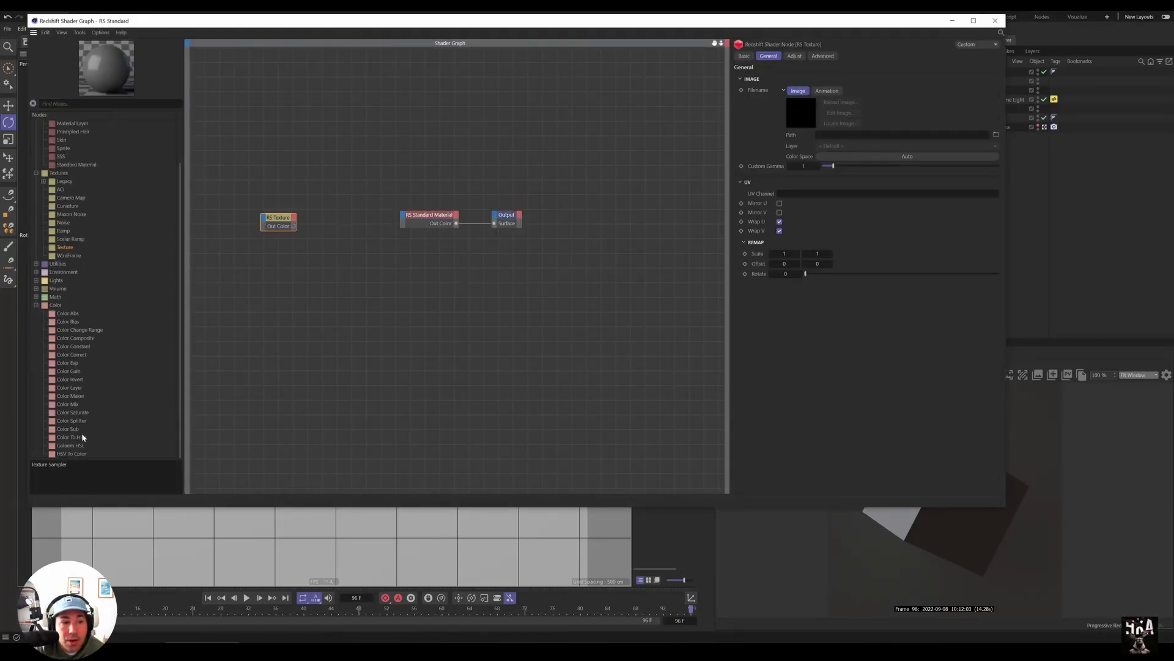
pyautogui.doubleClick(78, 421)
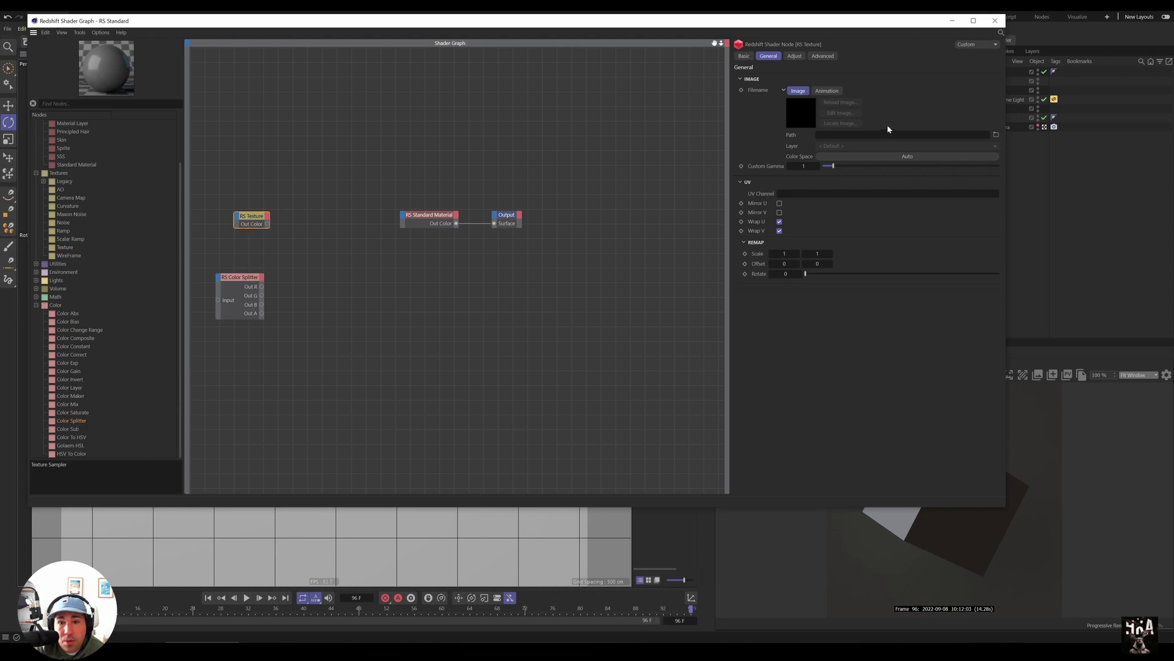
# Load Stepan_HKA.png from the HKA-Drawn folder into the RS Texture node.
pyautogui.click(997, 133)
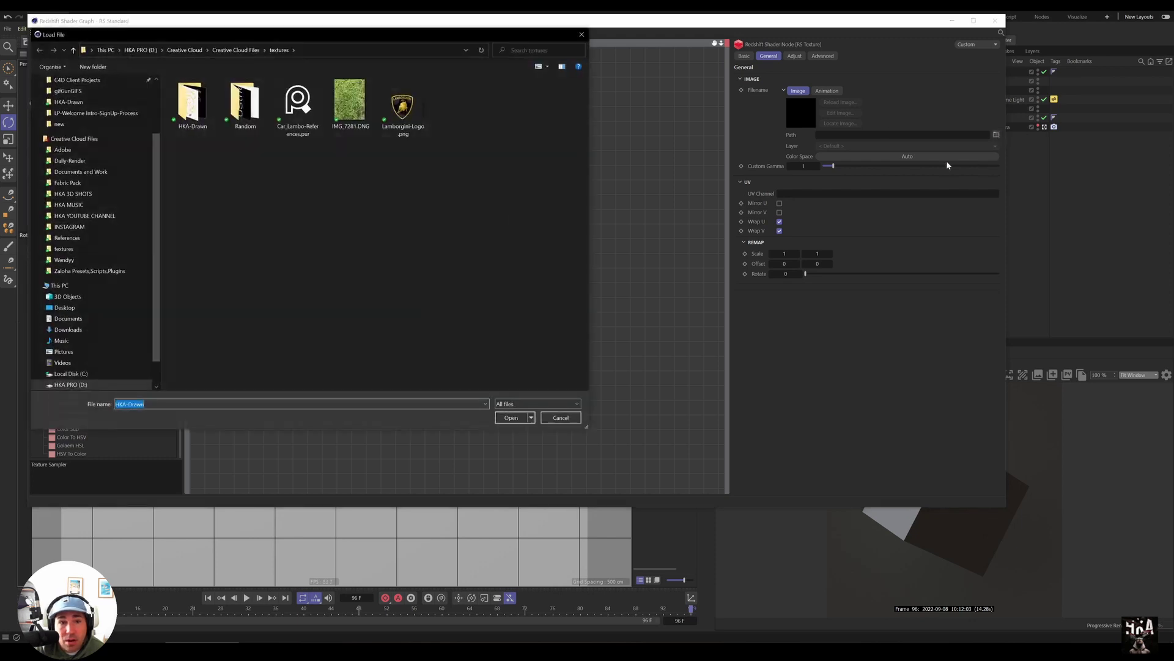
pyautogui.doubleClick(206, 130)
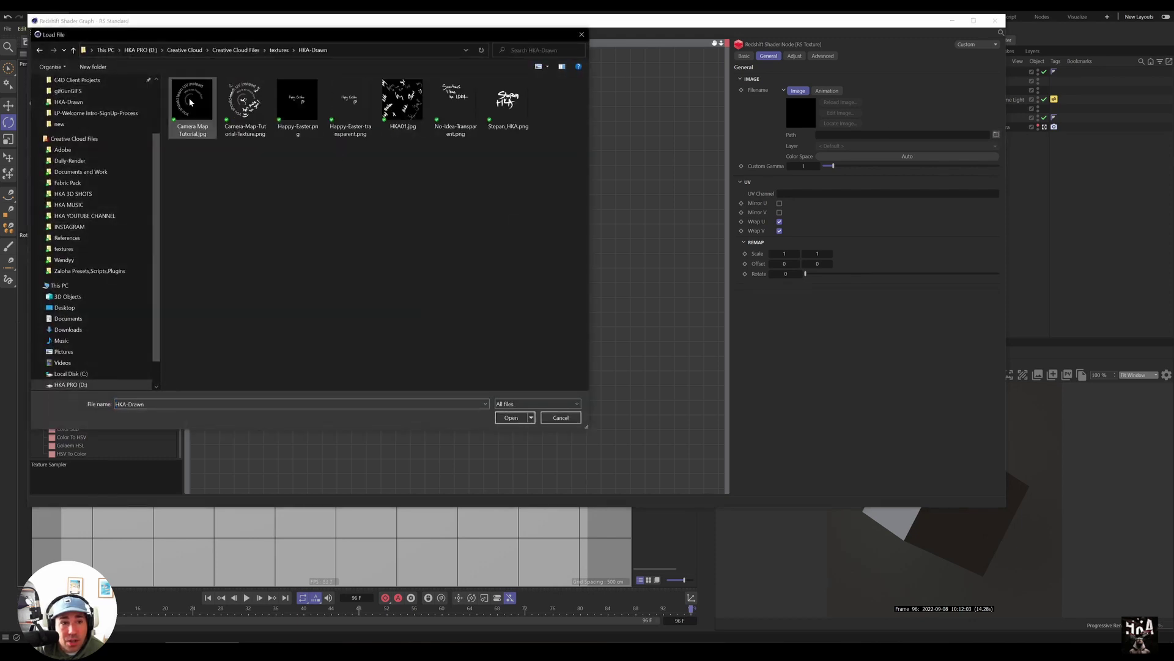
pyautogui.doubleClick(509, 110)
# Wire the Color Splitter's Out A into the material's Opacity Color input.
pyautogui.moveTo(240, 274); pyautogui.dragTo(309, 209)
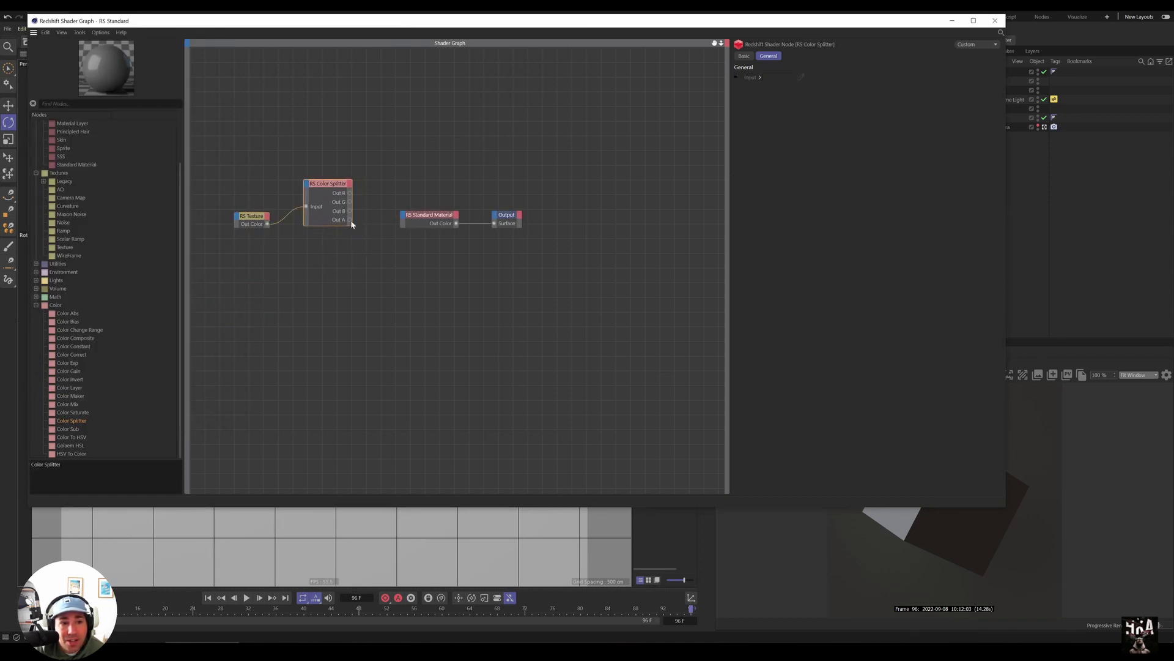
pyautogui.moveTo(389, 219); pyautogui.dragTo(404, 219)
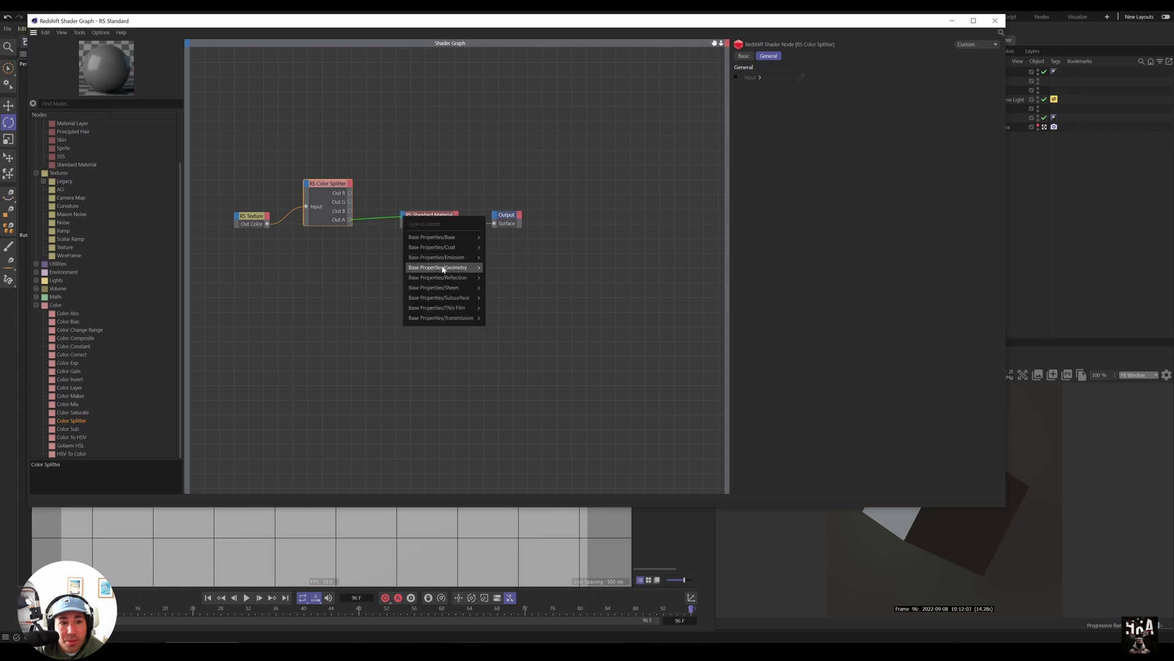
pyautogui.moveTo(446, 268)
pyautogui.click(509, 269)
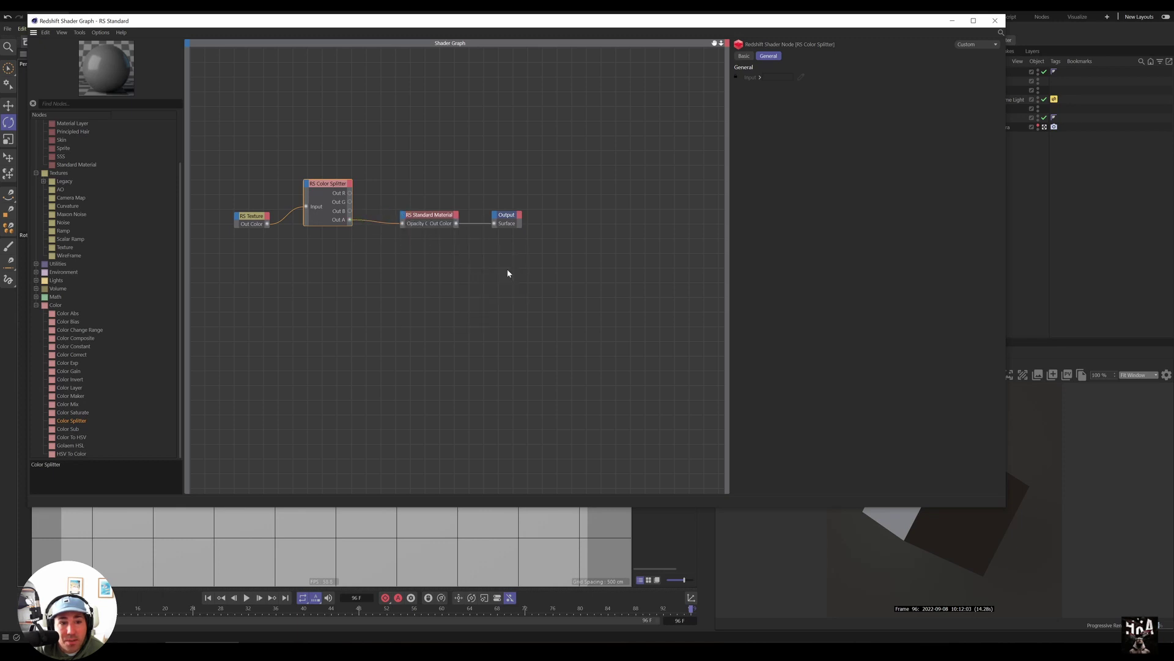
pyautogui.moveTo(574, 26); pyautogui.dragTo(497, 140)
pyautogui.click(919, 134)
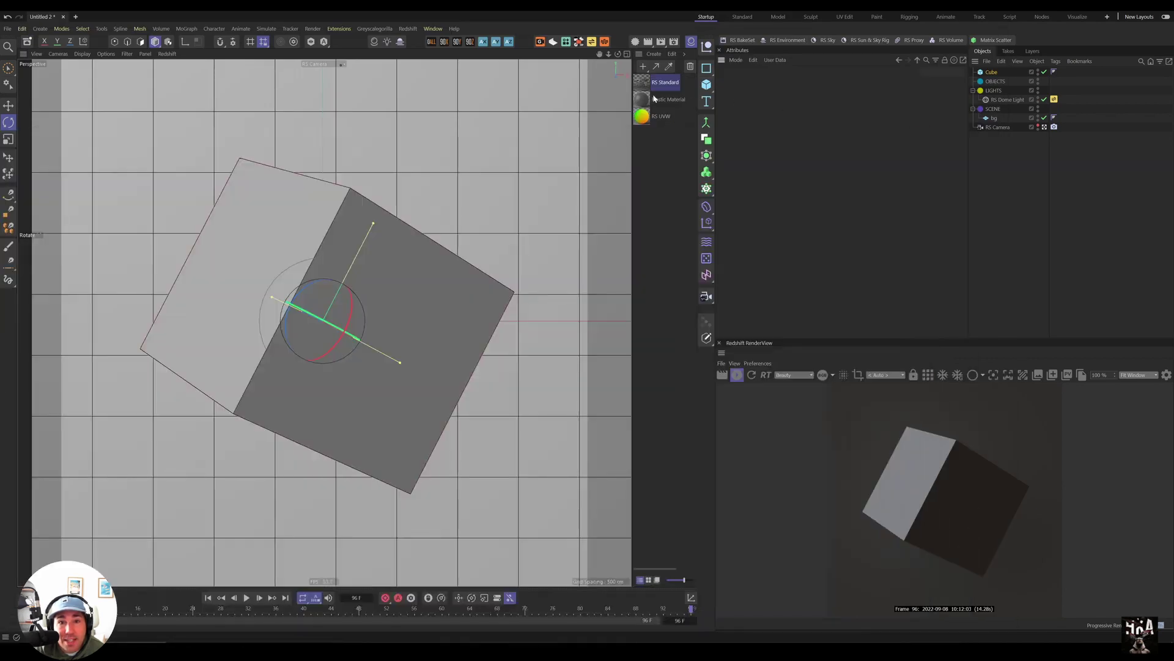
# Apply the Plastic Material to the cube and select the RS Standard Material node.
pyautogui.moveTo(993, 81); pyautogui.dragTo(998, 74)
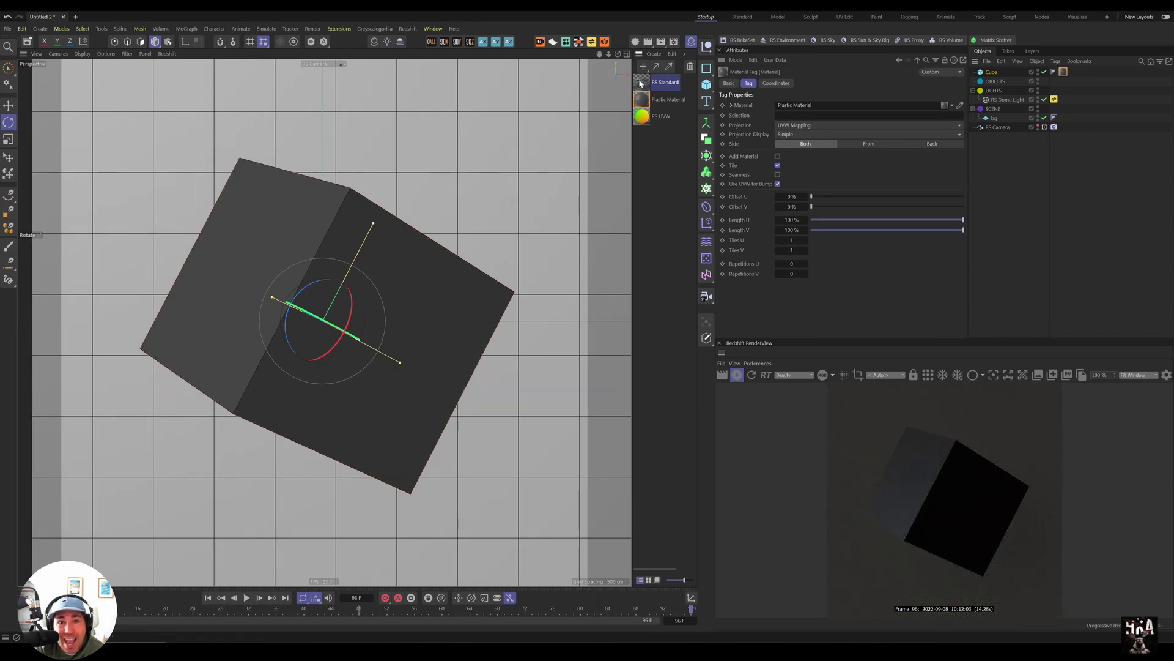
pyautogui.doubleClick(641, 82)
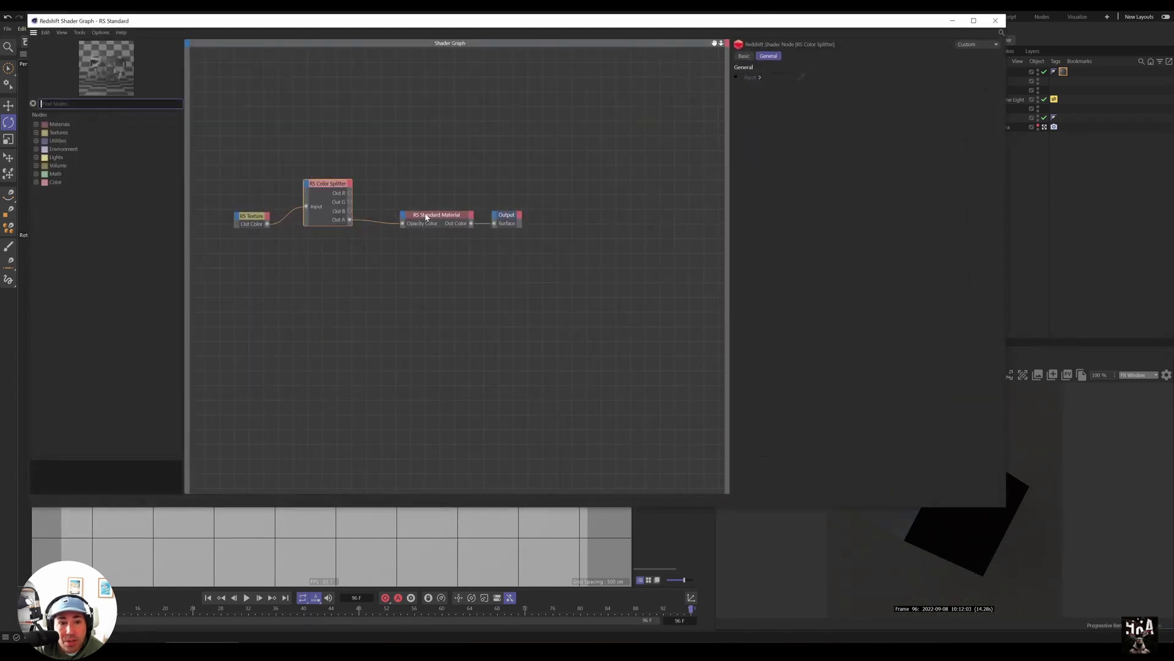
pyautogui.click(426, 217)
# Set RS Standard's base colour to bright green (156,255,0) and apply it to the cube.
pyautogui.click(807, 90)
pyautogui.click(847, 175)
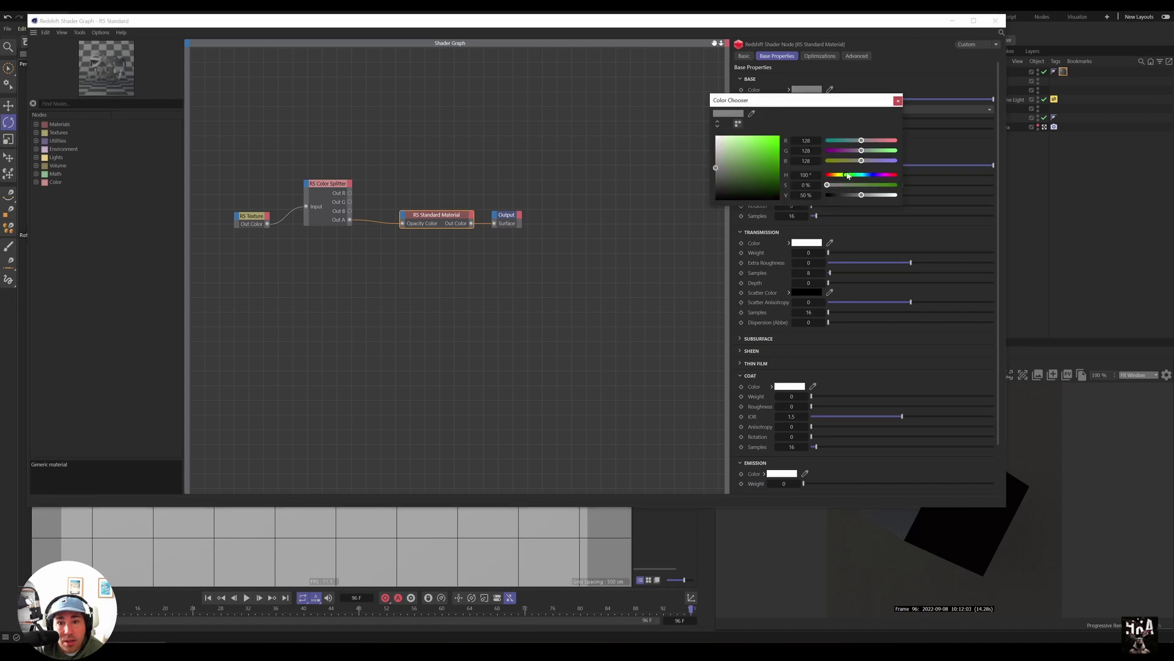
pyautogui.click(779, 136)
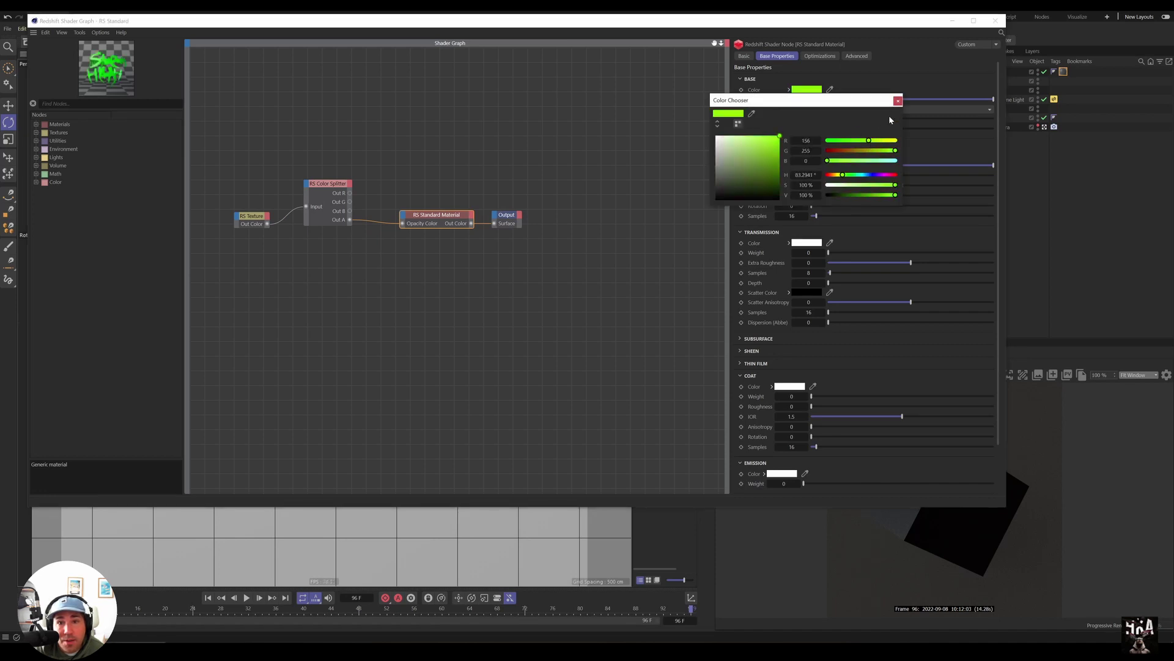
pyautogui.click(898, 101)
pyautogui.click(995, 21)
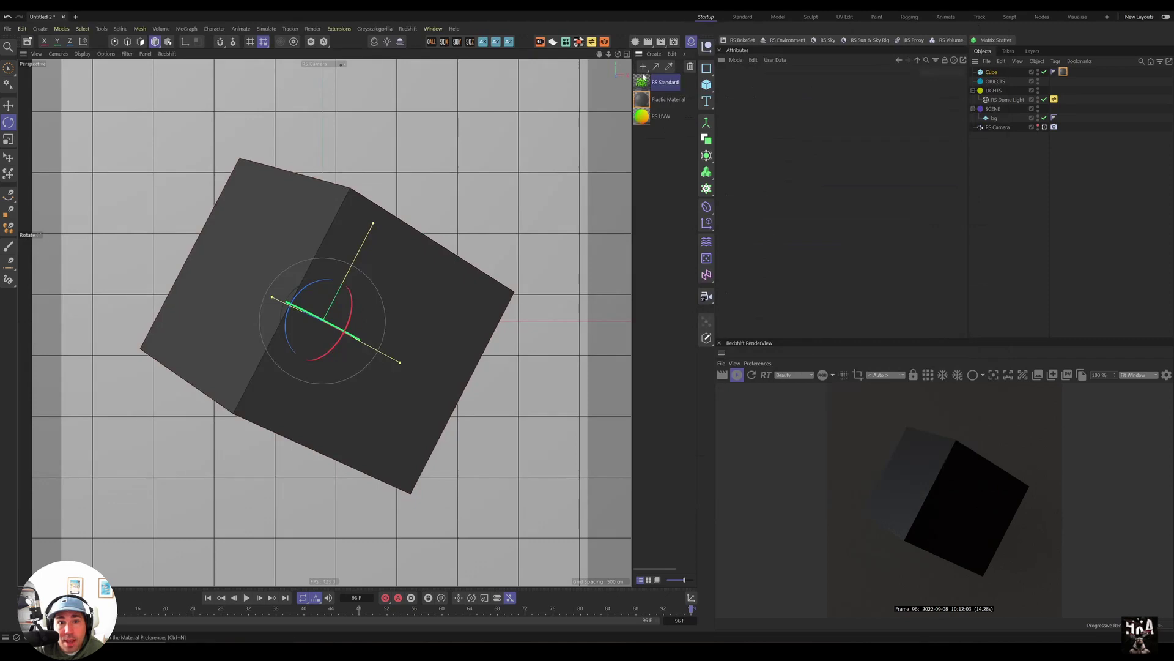
pyautogui.moveTo(643, 76); pyautogui.dragTo(994, 75)
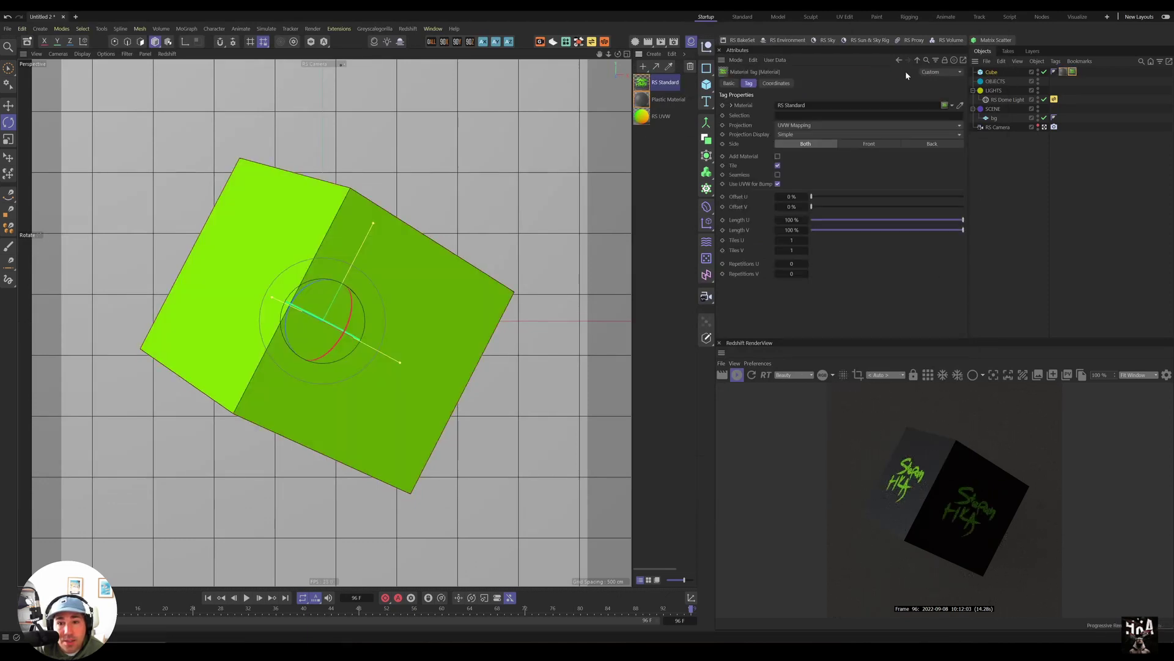
# Change the RS Standard material tag's projection from UVW to Flat.
pyautogui.click(807, 126)
pyautogui.click(816, 162)
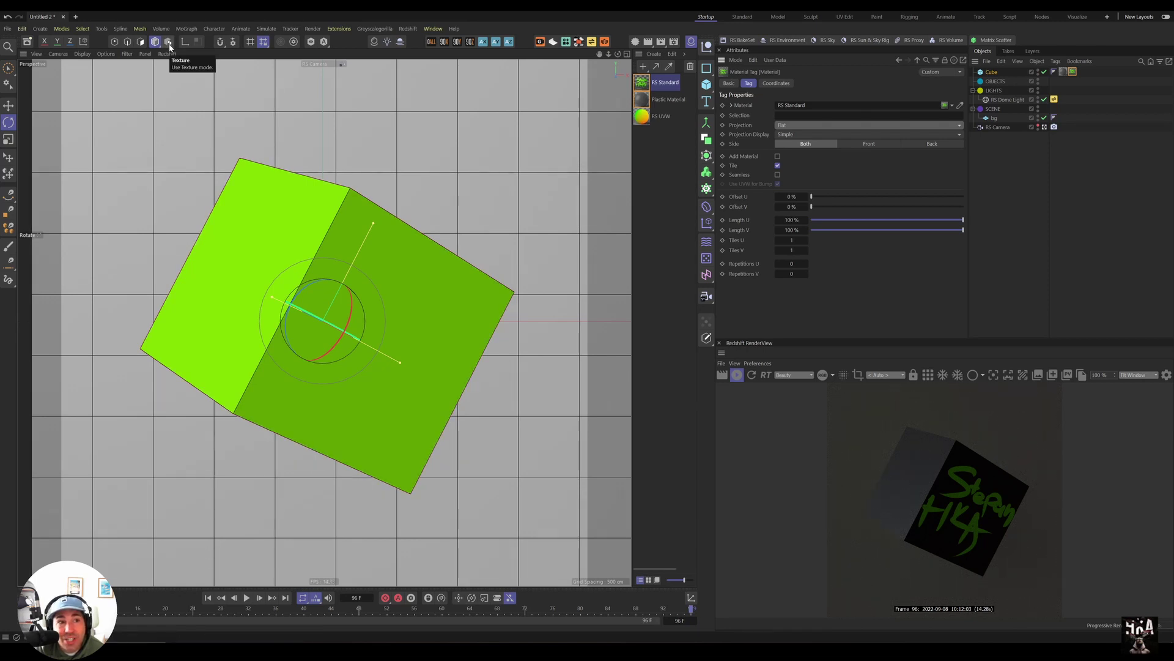
pyautogui.click(170, 46)
# Scale the flat texture projection to about 58% and slide it along X.
pyautogui.press('t')
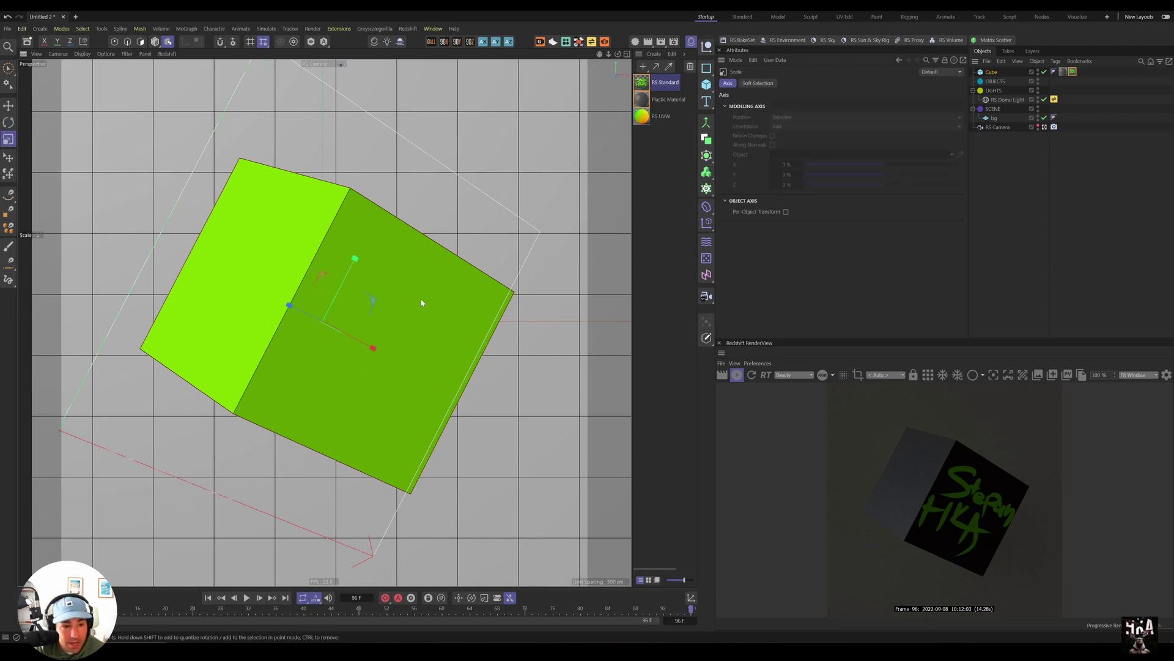
pyautogui.moveTo(420, 328); pyautogui.dragTo(343, 333)
pyautogui.press('e')
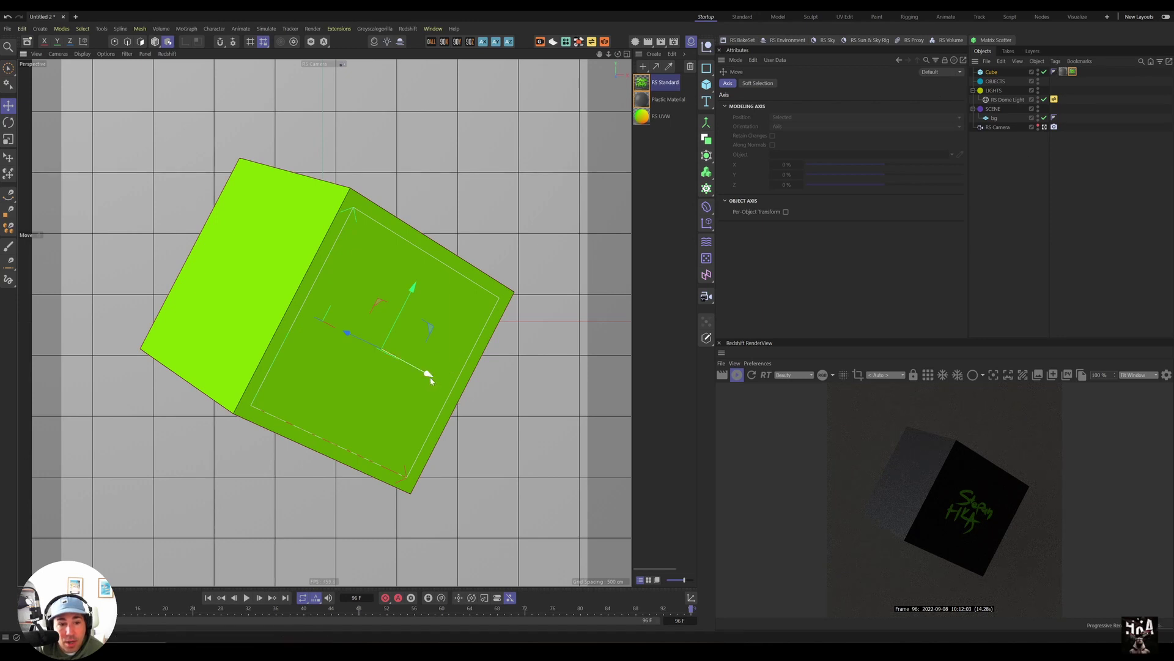
pyautogui.moveTo(430, 376)
pyautogui.mouseDown()
pyautogui.moveTo(505, 423)
pyautogui.moveTo(460, 405)
pyautogui.moveTo(446, 383)
pyautogui.mouseUp()
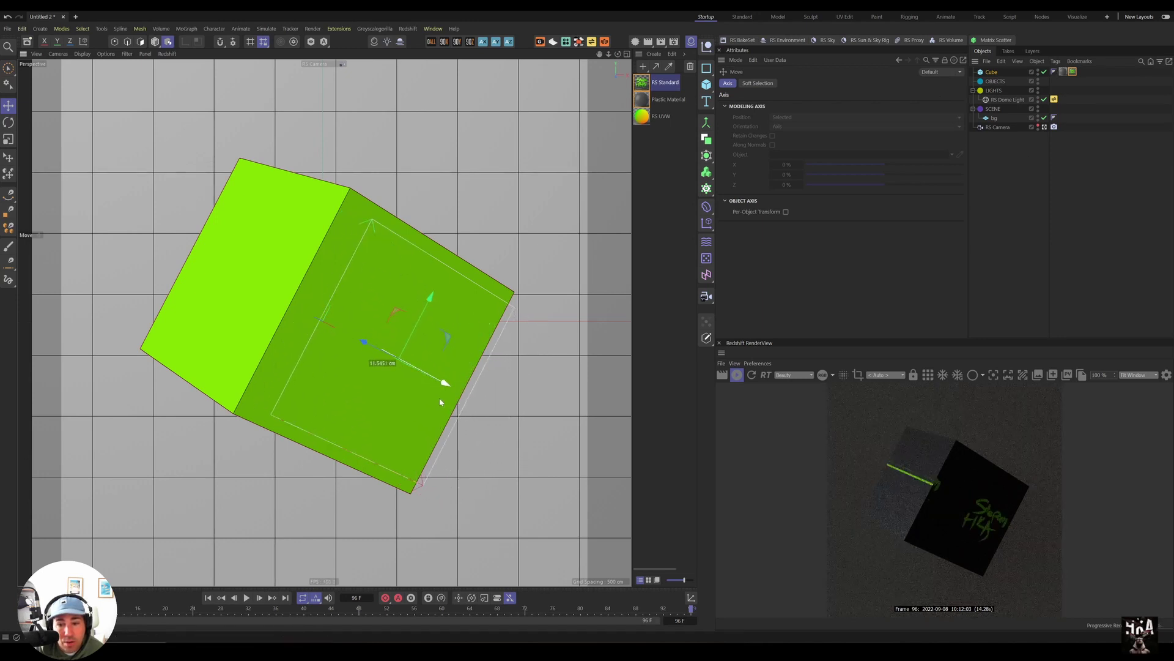
# Move the green decal left and down toward the lower-left of the front face.
pyautogui.click(1072, 73)
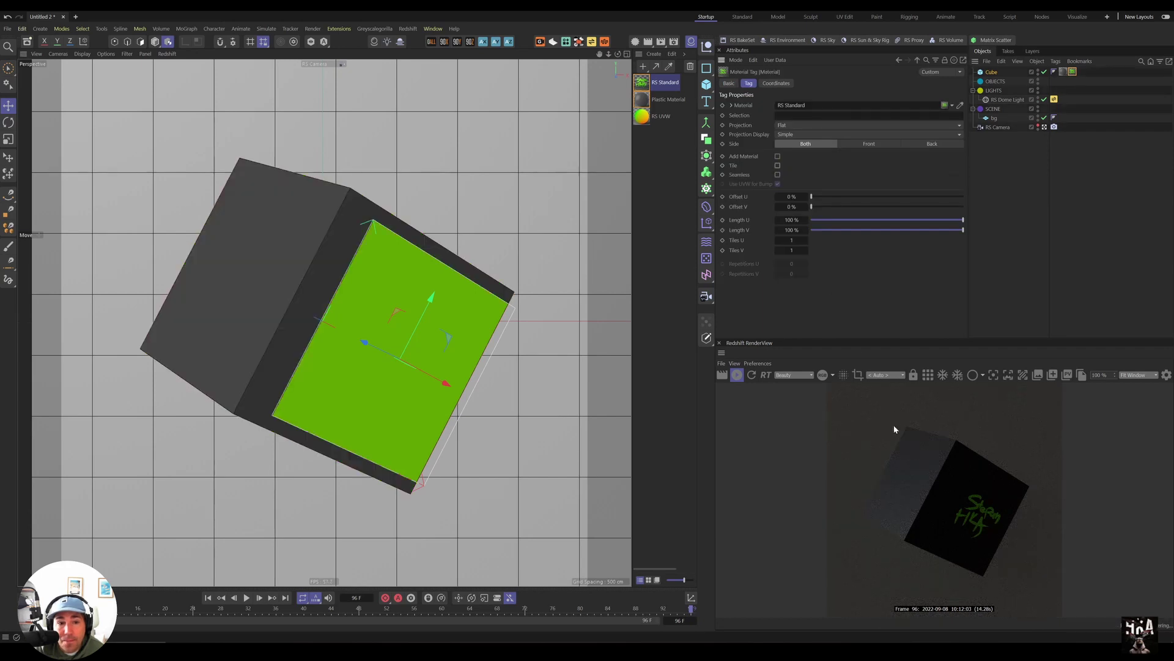
pyautogui.moveTo(419, 378); pyautogui.dragTo(409, 356)
pyautogui.press('t')
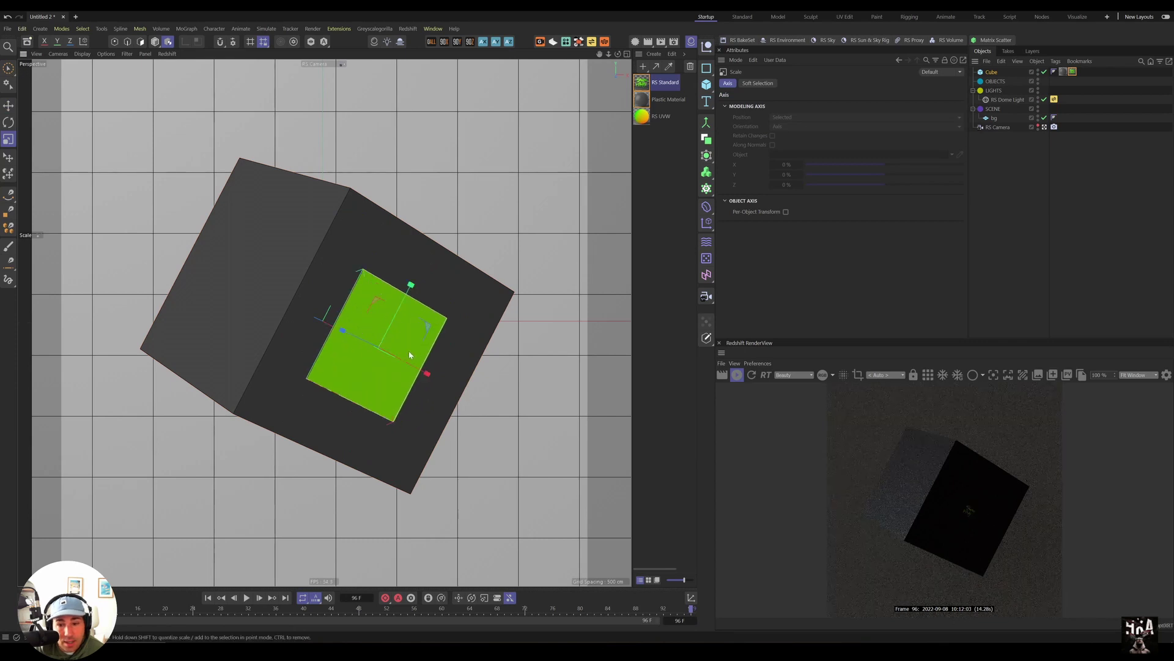
pyautogui.press('e')
pyautogui.moveTo(405, 303); pyautogui.dragTo(361, 416)
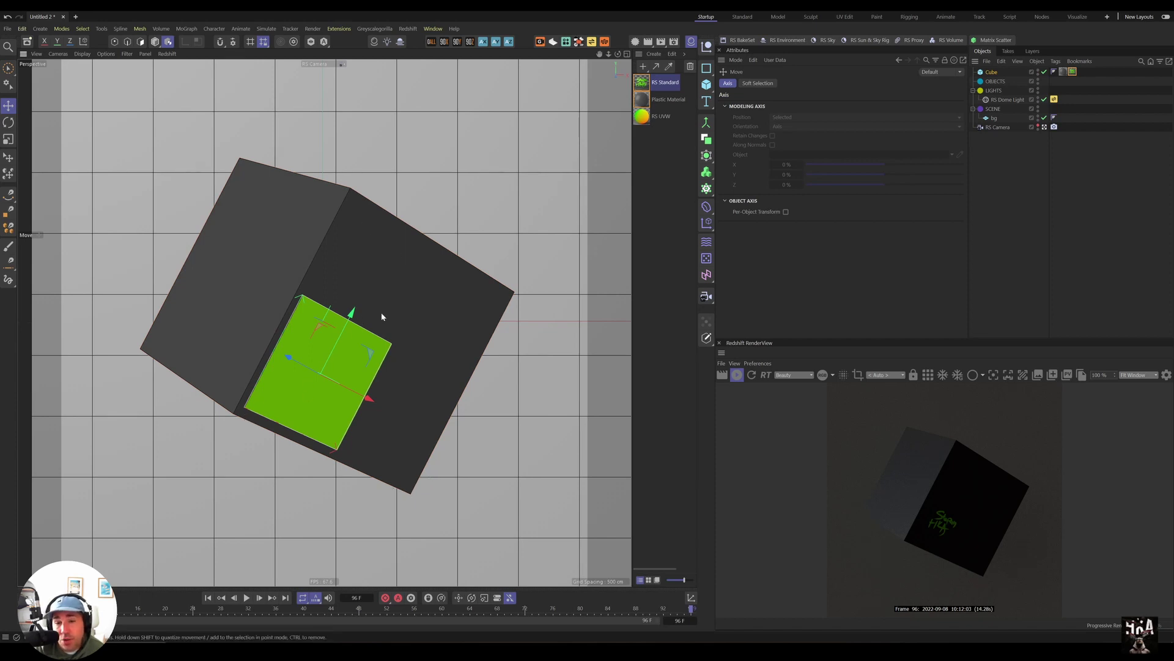
# Rotate the Cube in Polygon mode until the green decal face points toward the viewer.
pyautogui.click(991, 73)
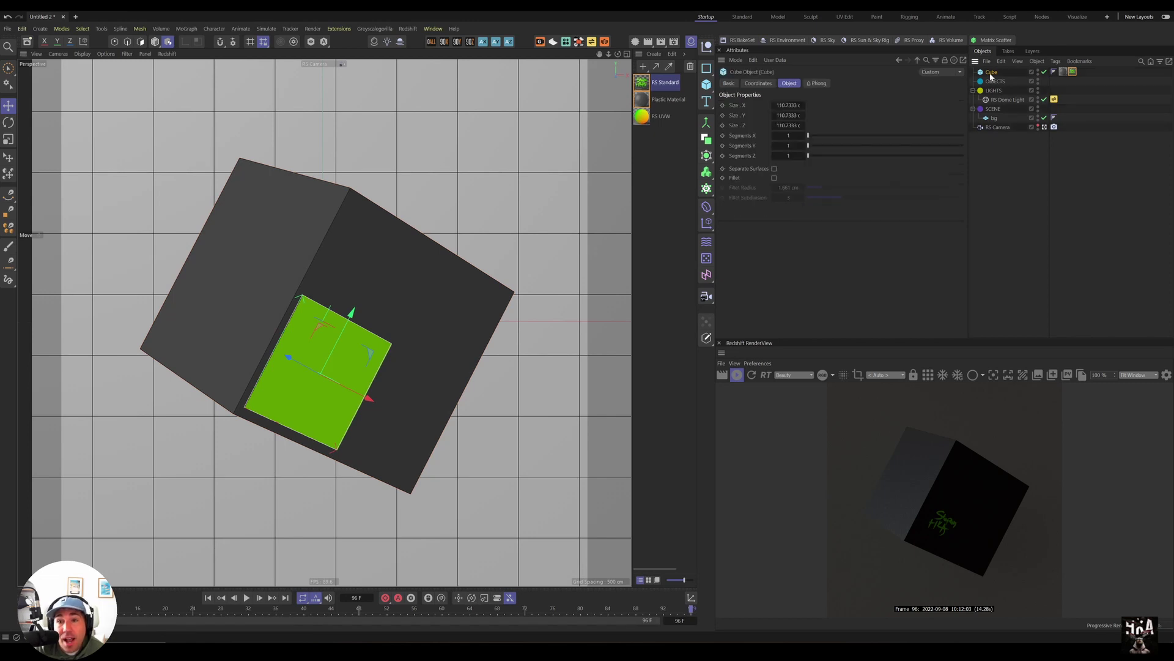
pyautogui.click(155, 42)
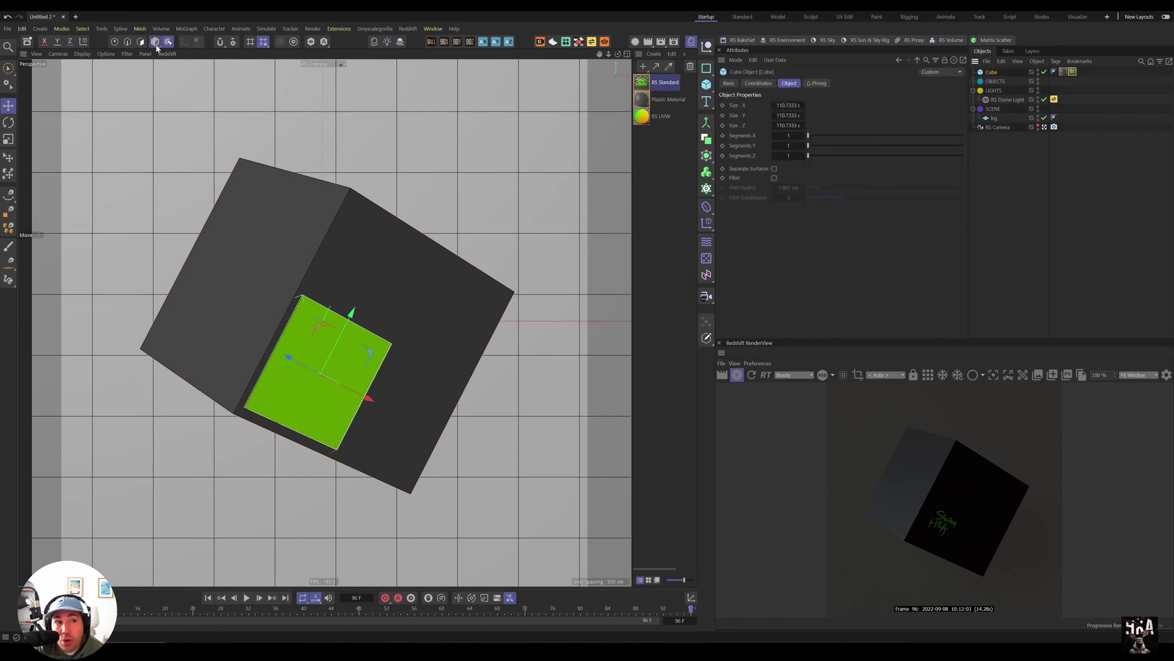
pyautogui.press('r')
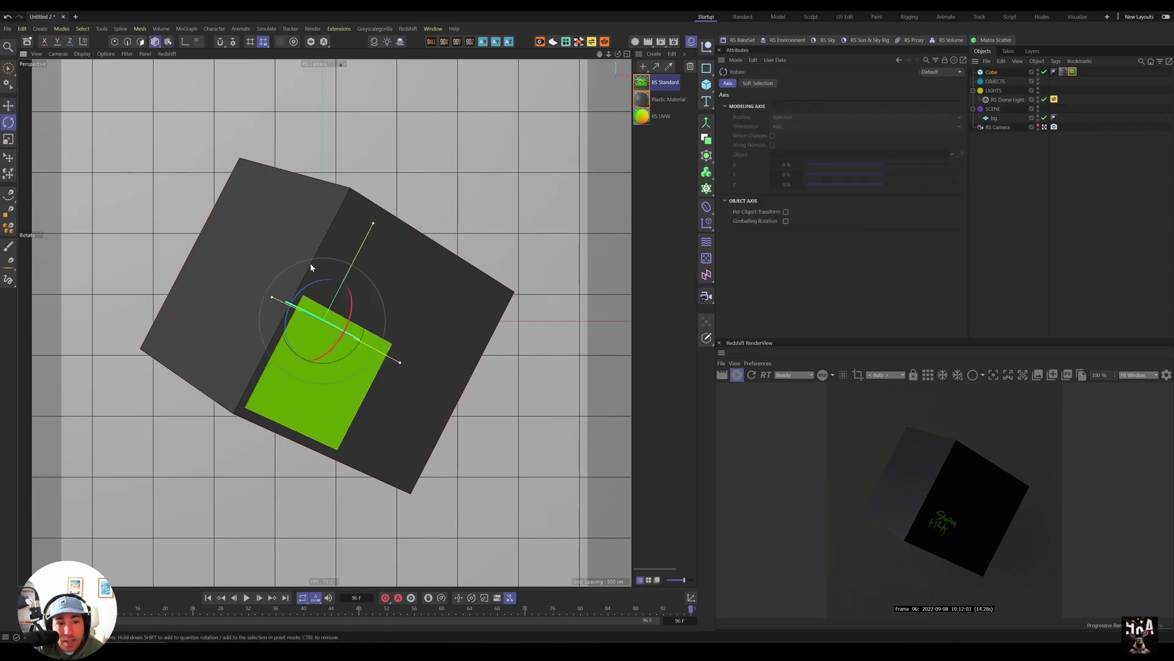
pyautogui.moveTo(311, 267); pyautogui.dragTo(342, 254)
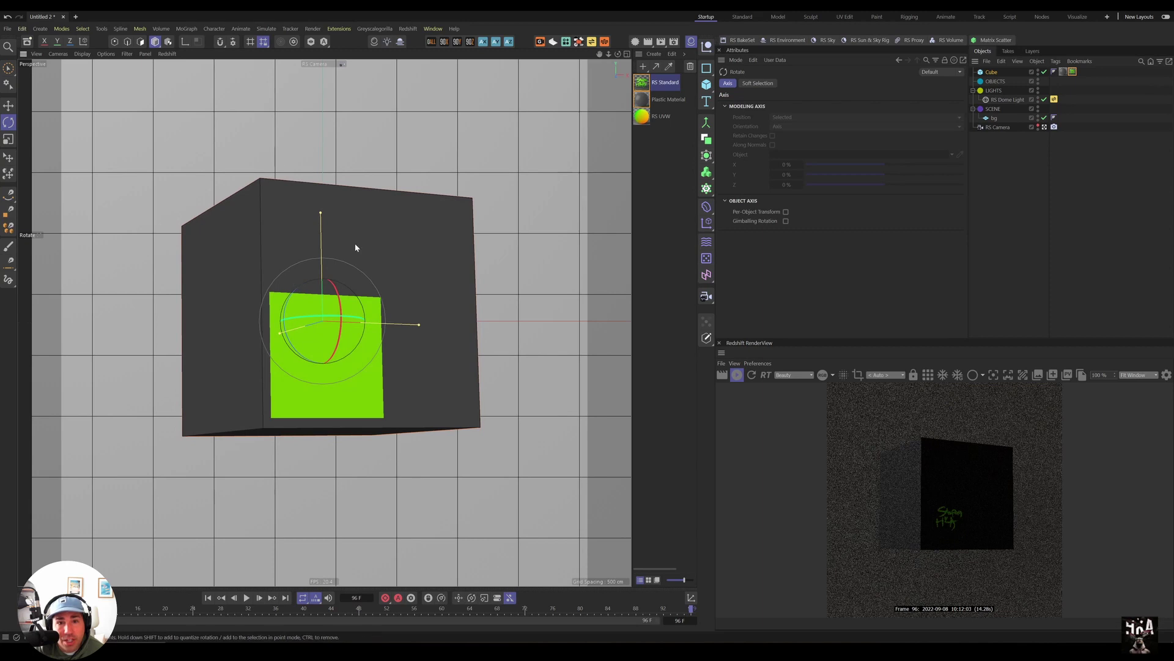
pyautogui.click(646, 85)
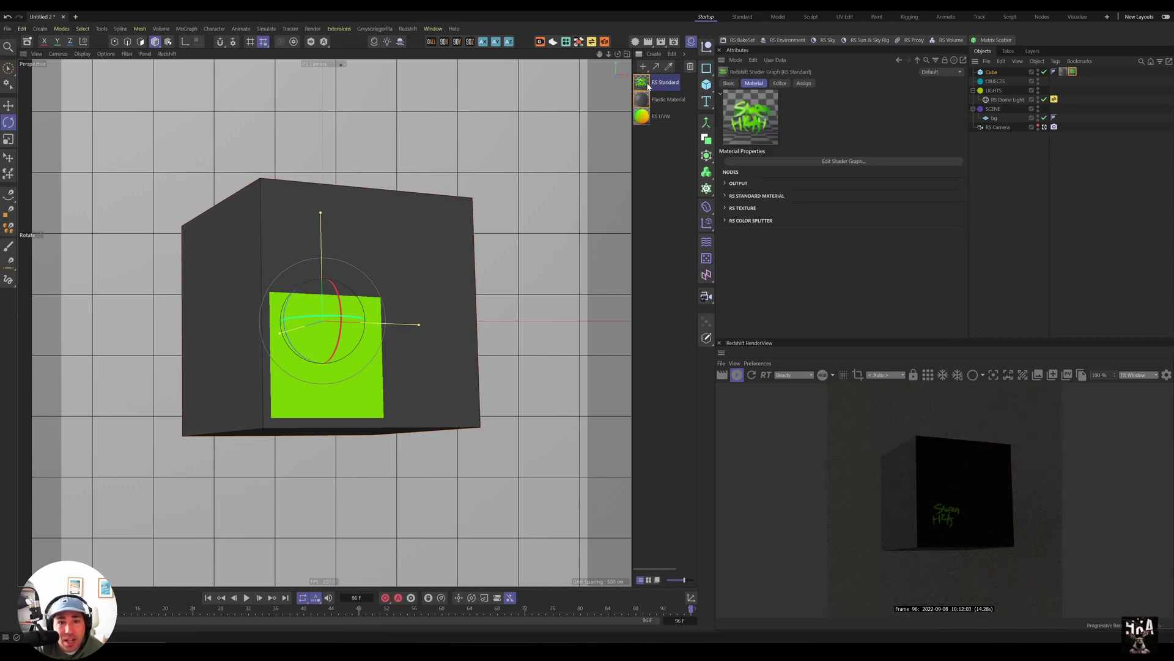
# Duplicate the RS Standard material and load No-Idea-Transparent.png as its texture image.
pyautogui.keyDown('ctrl'); pyautogui.moveTo(657, 70); pyautogui.dragTo(641, 99); pyautogui.keyUp('ctrl')
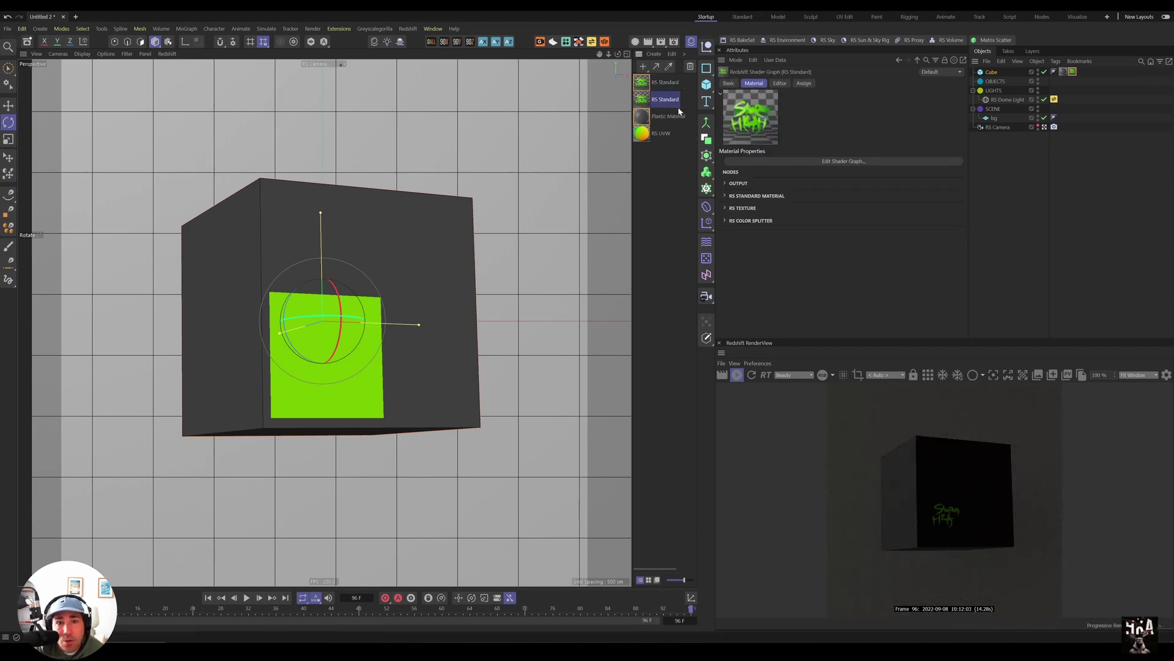
pyautogui.doubleClick(642, 100)
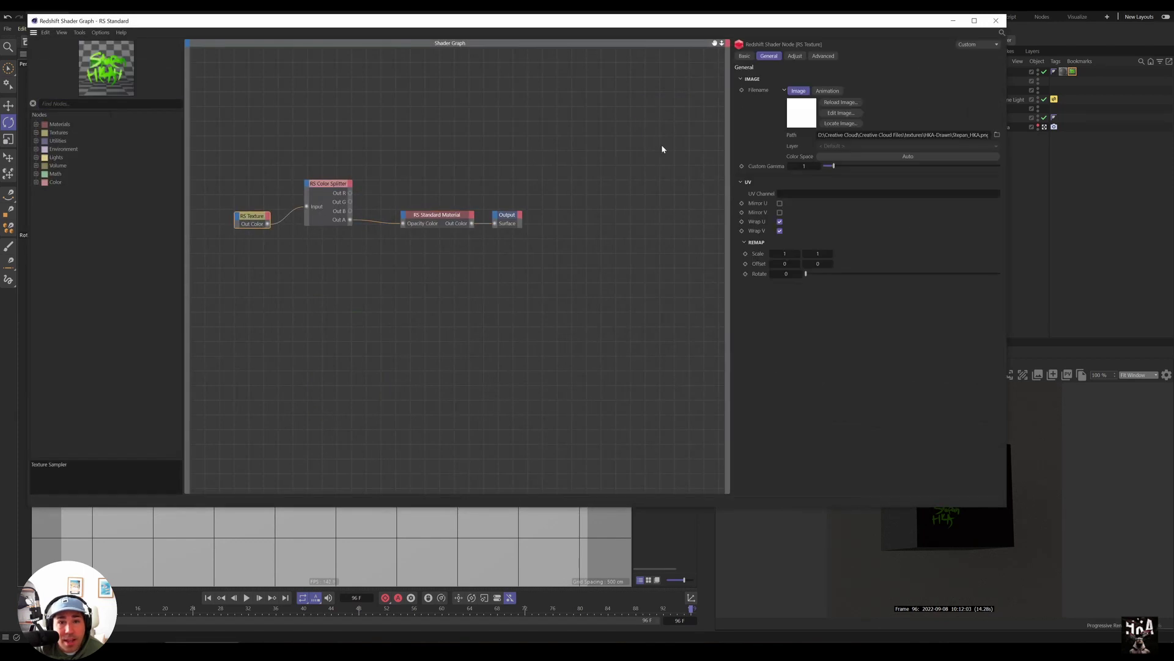
pyautogui.click(997, 134)
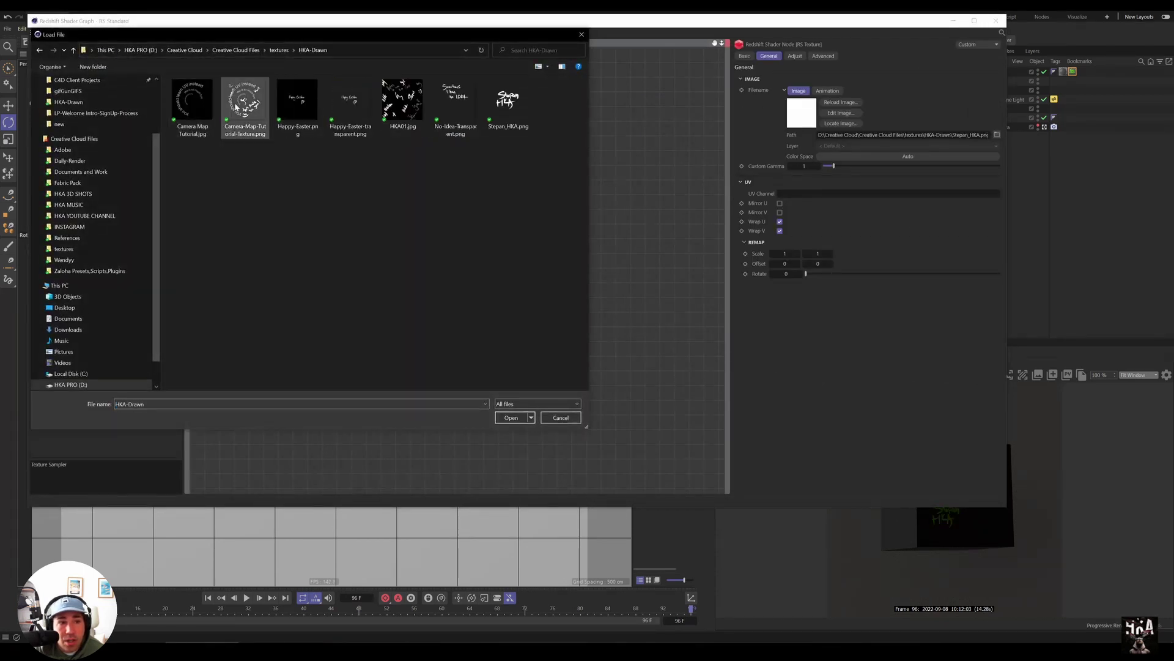
pyautogui.doubleClick(456, 102)
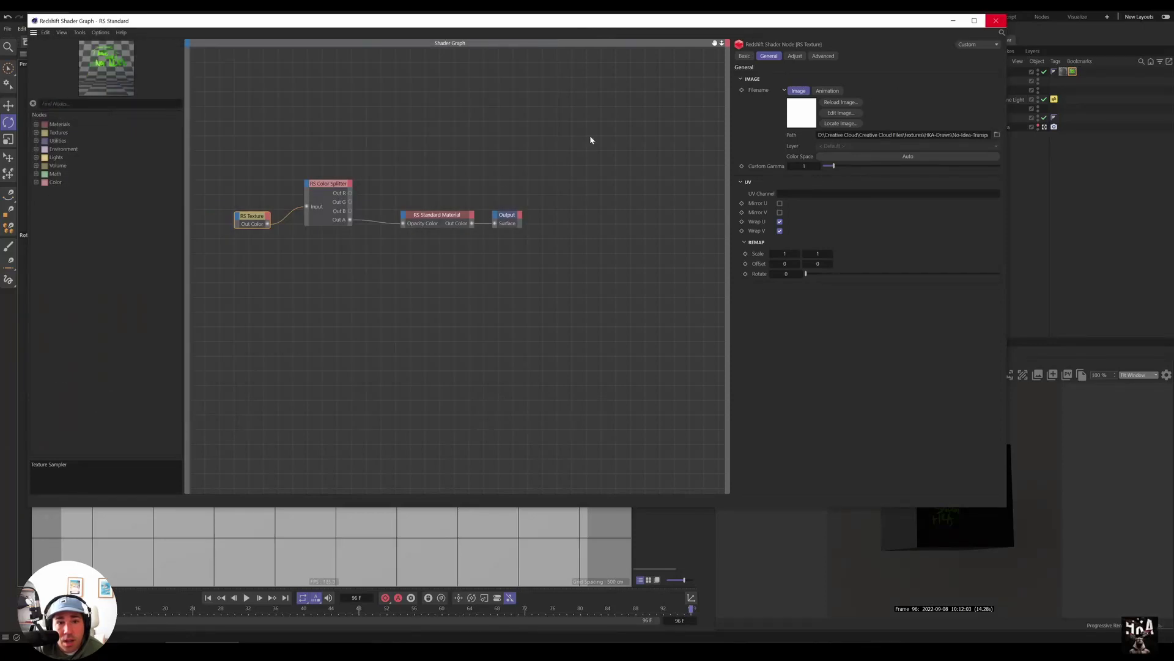
# Shift the duplicate's base colour hue from green to purple and close the Shader Graph.
pyautogui.click(437, 215)
pyautogui.click(808, 89)
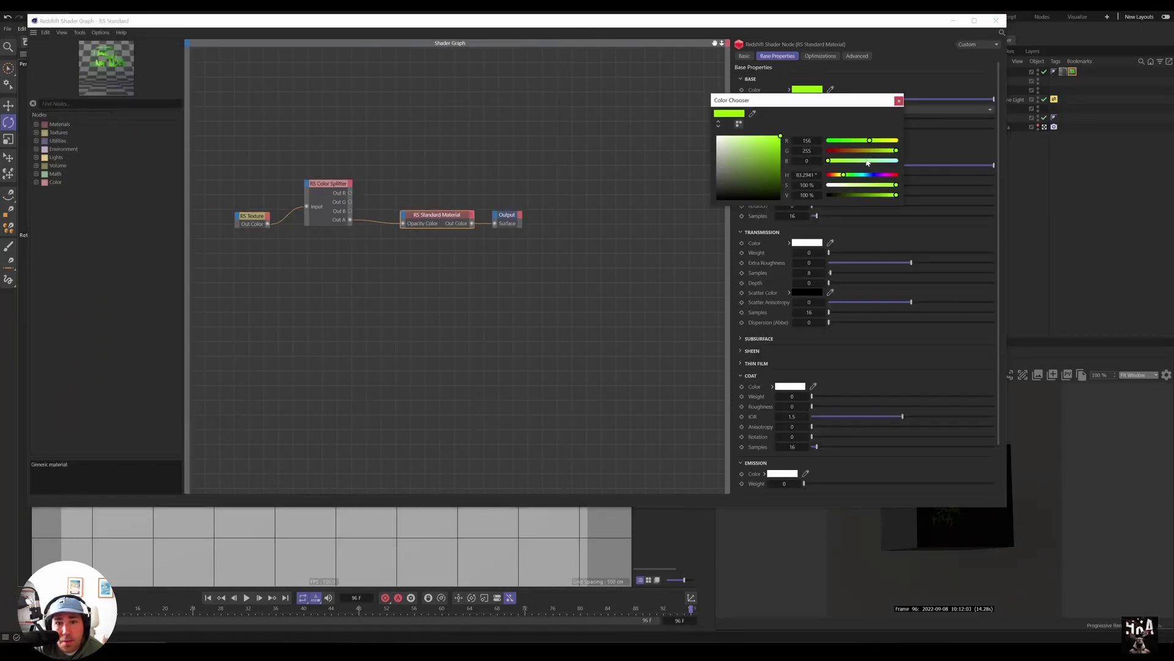
pyautogui.moveTo(867, 174); pyautogui.dragTo(883, 174)
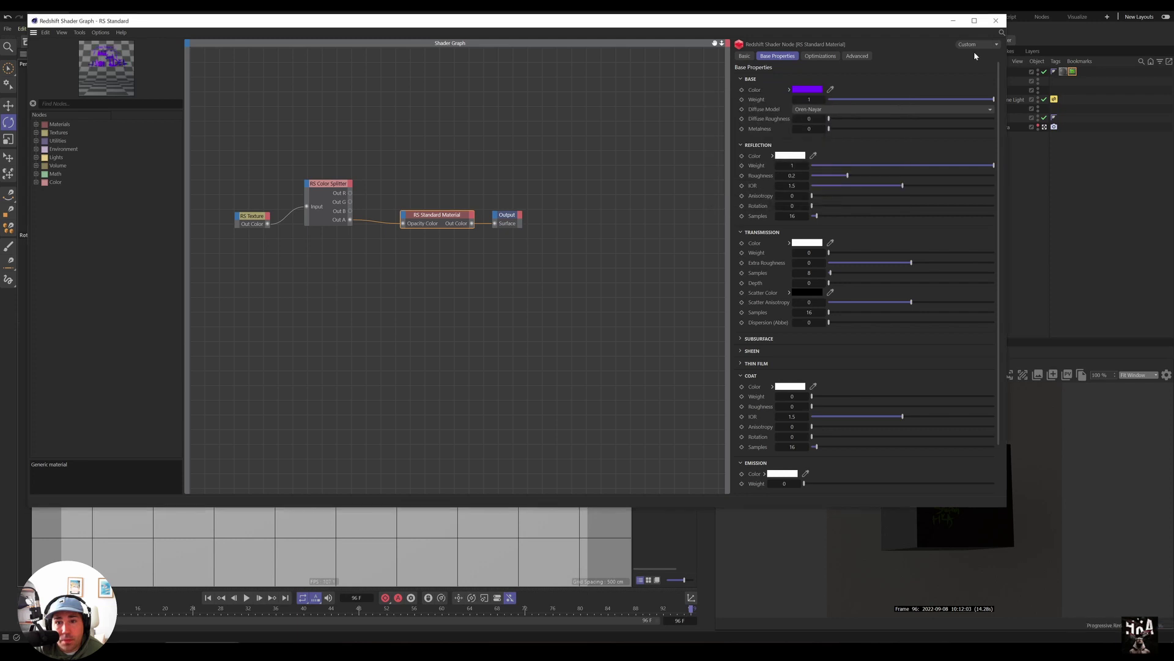
pyautogui.click(995, 20)
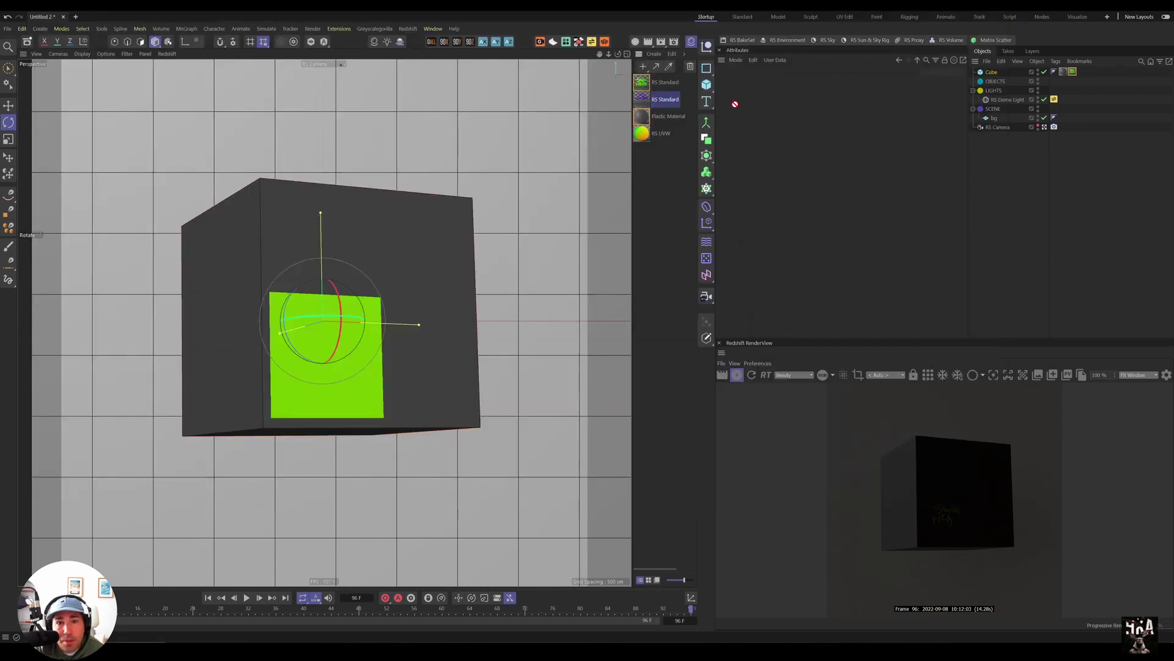
# Put the purple RS Standard on the Cube, set its tag to Flat projection, and uncheck Tile.
pyautogui.moveTo(735, 104); pyautogui.dragTo(997, 73)
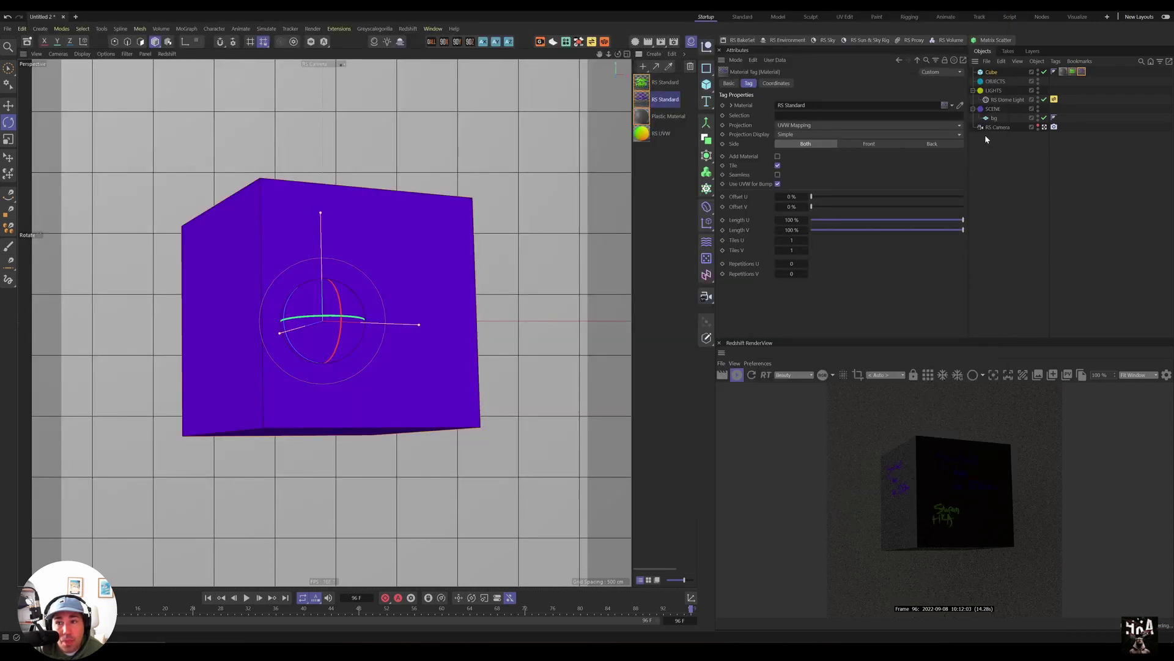
pyautogui.click(813, 126)
pyautogui.click(814, 165)
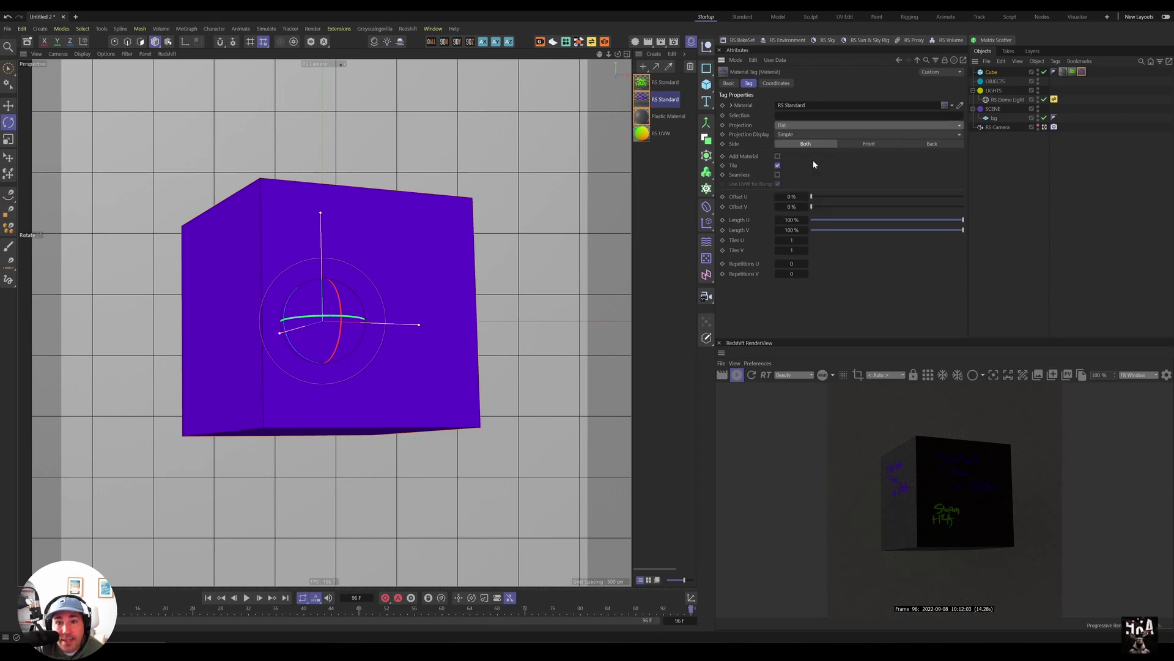
pyautogui.click(779, 165)
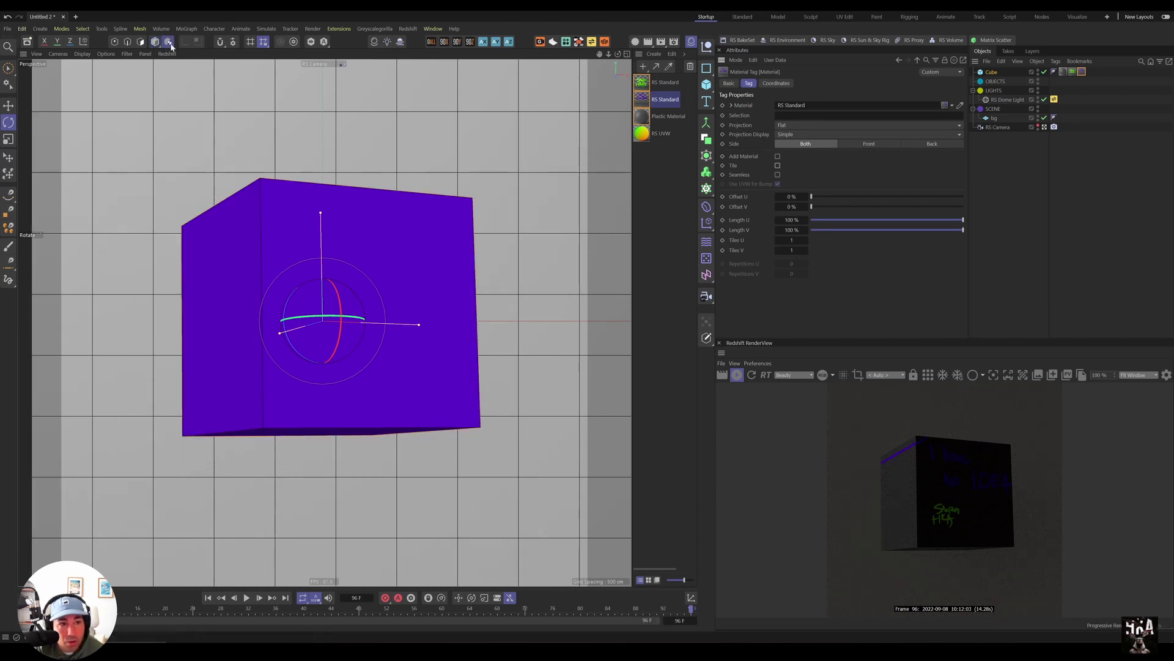
# Shrink the purple decal's projection and move it up and right beside the green decal.
pyautogui.press('t')
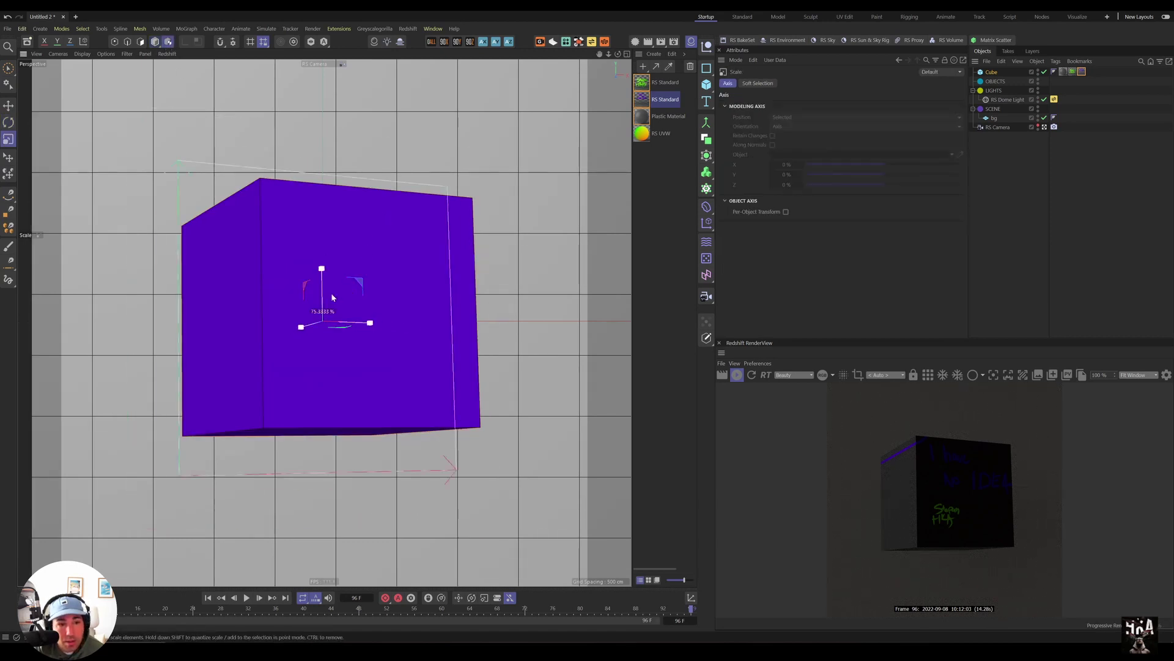
pyautogui.moveTo(359, 273); pyautogui.dragTo(225, 404)
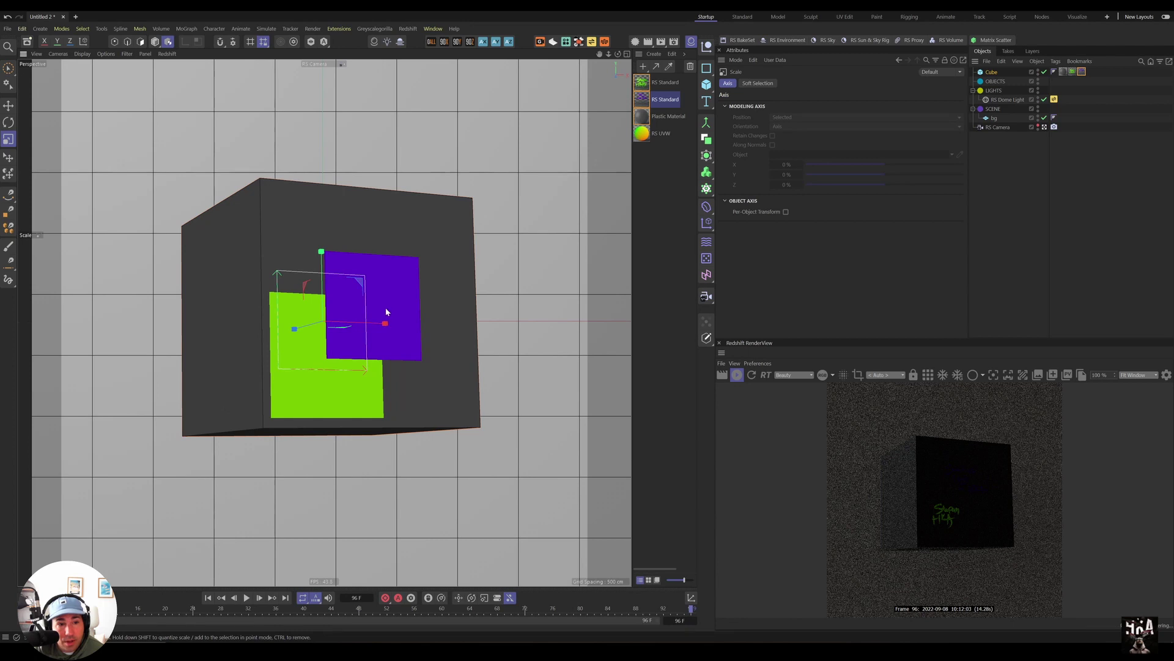
pyautogui.press('e')
pyautogui.moveTo(382, 304); pyautogui.dragTo(140, 327)
pyautogui.press('r')
pyautogui.press('e')
pyautogui.moveTo(211, 309); pyautogui.dragTo(292, 352)
pyautogui.scroll(5, 269, 355)
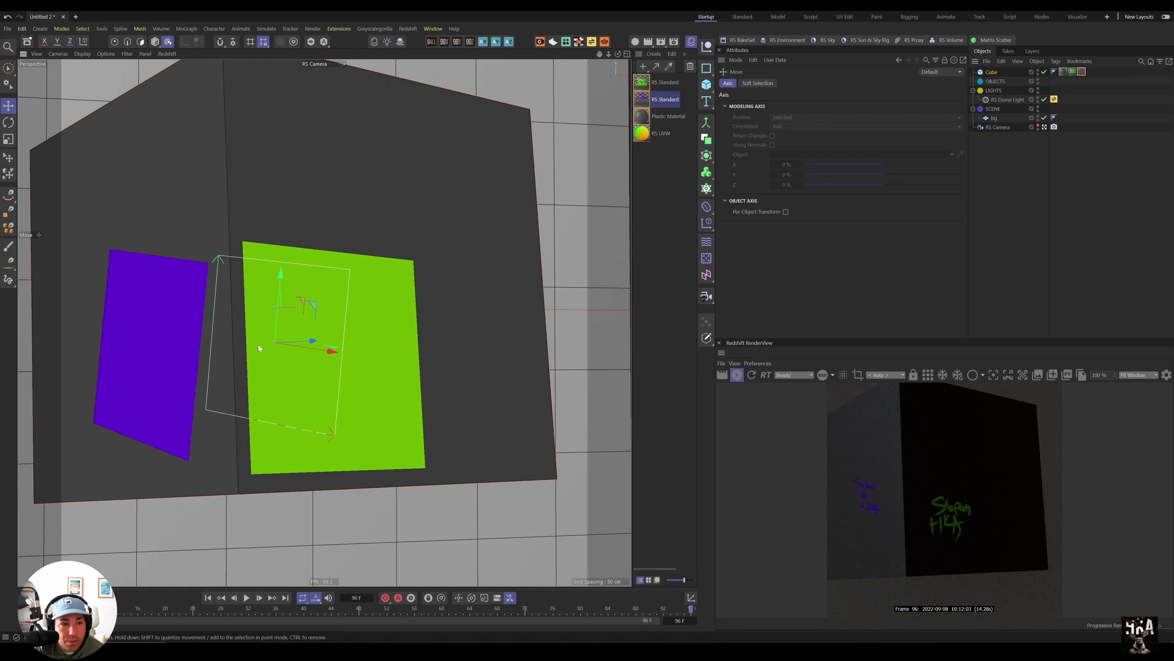
pyautogui.moveTo(258, 348); pyautogui.dragTo(455, 237)
pyautogui.press('t')
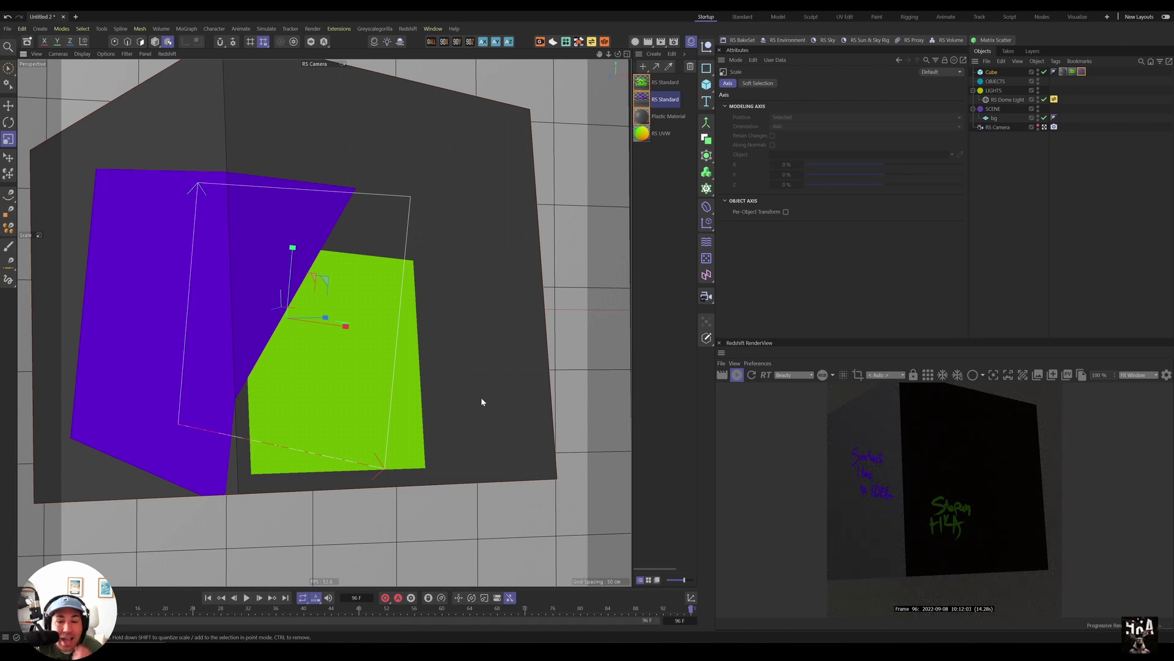
# With the cube's Plastic Material tag selected, bring up Render Settings and select all existing entries.
pyautogui.click(1063, 72)
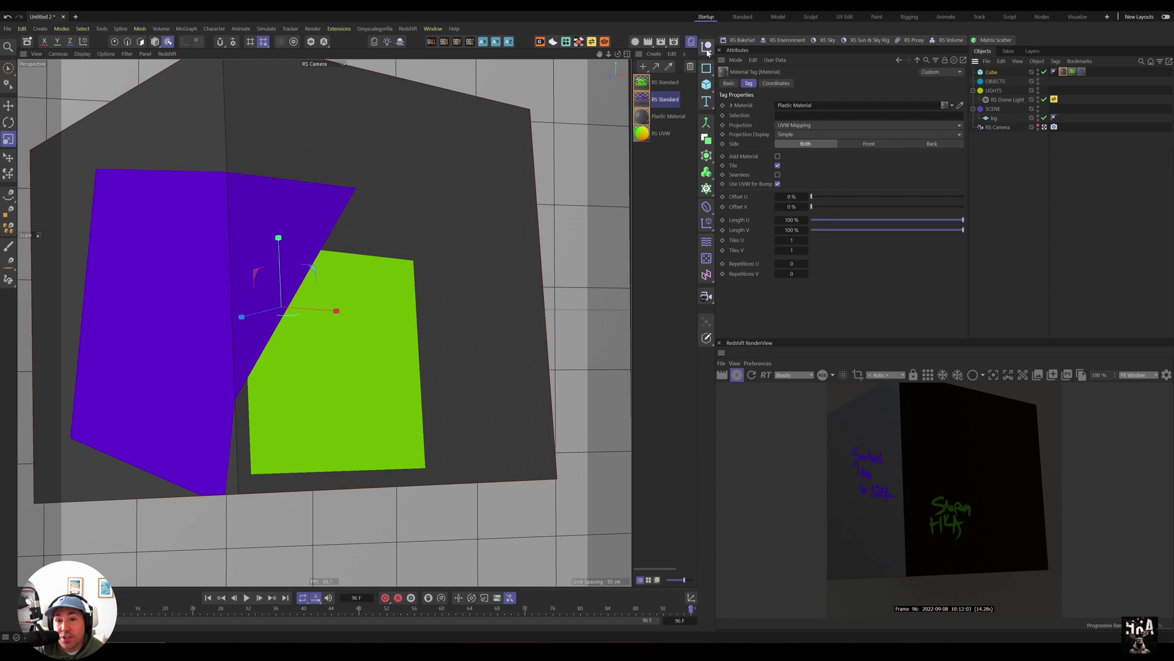
pyautogui.click(674, 43)
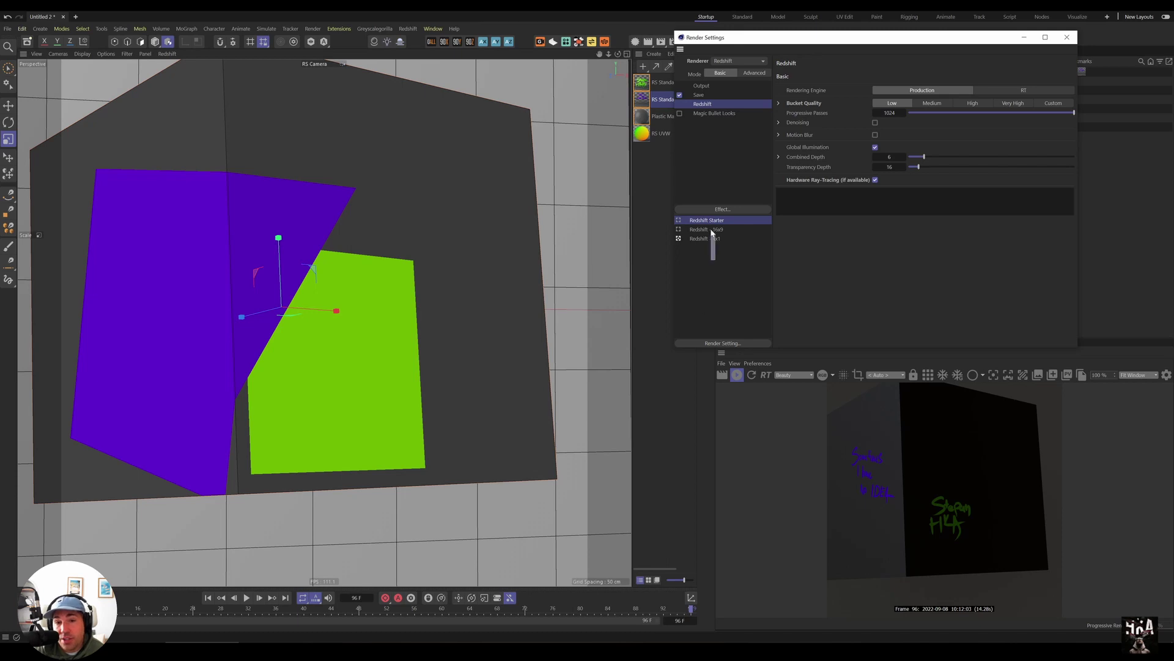
pyautogui.hotkey('ctrl', 'a')
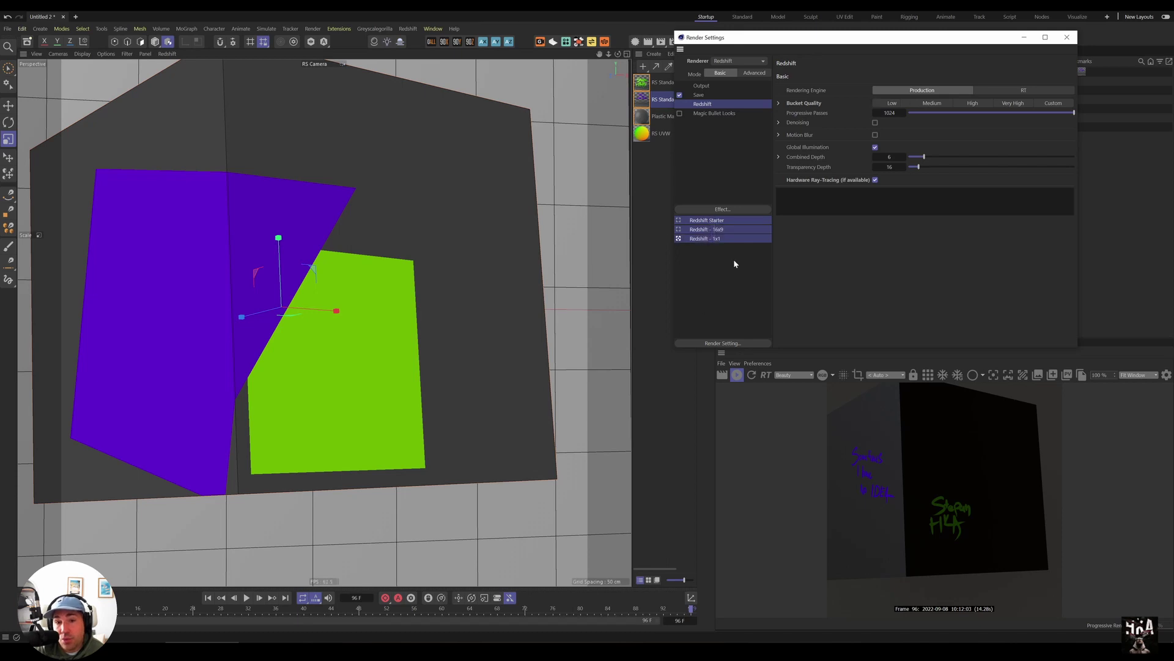
# Create a new render setting, My Render Setting, and make it the active one.
pyautogui.click(751, 344)
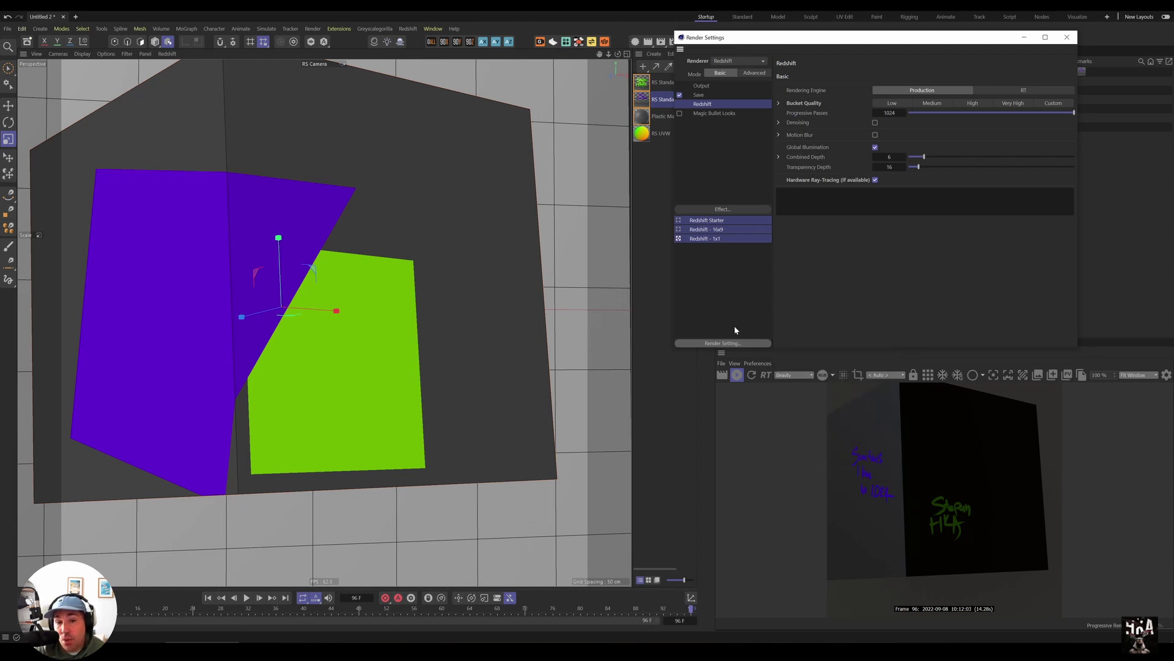
pyautogui.click(727, 346)
pyautogui.click(726, 347)
pyautogui.click(726, 346)
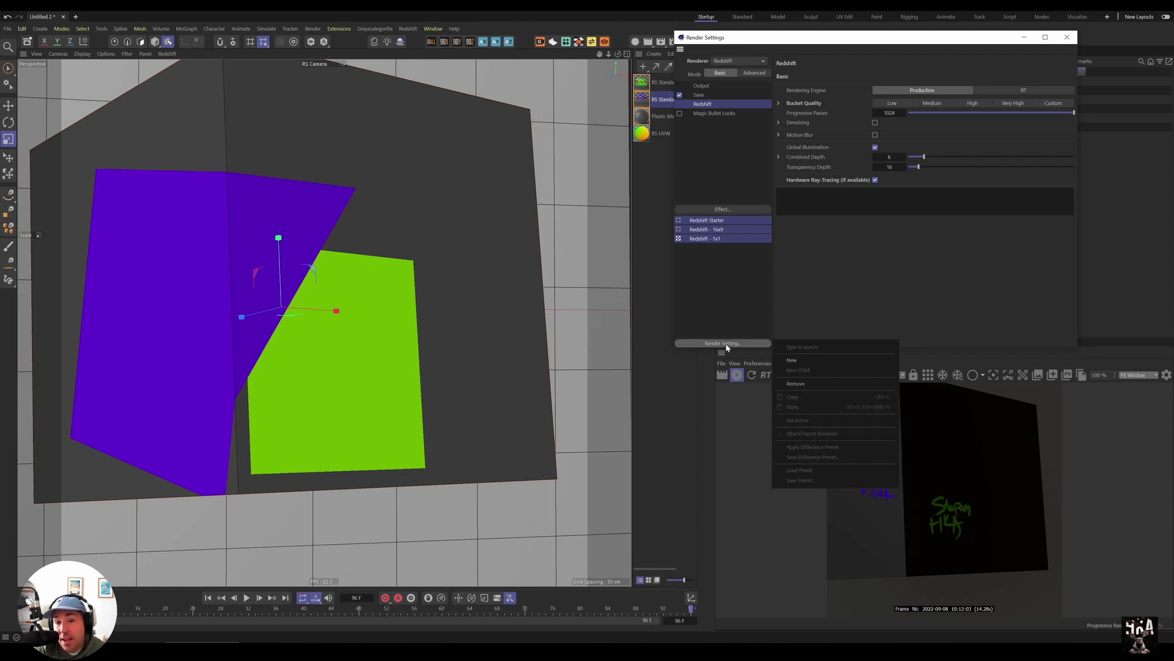
pyautogui.click(792, 361)
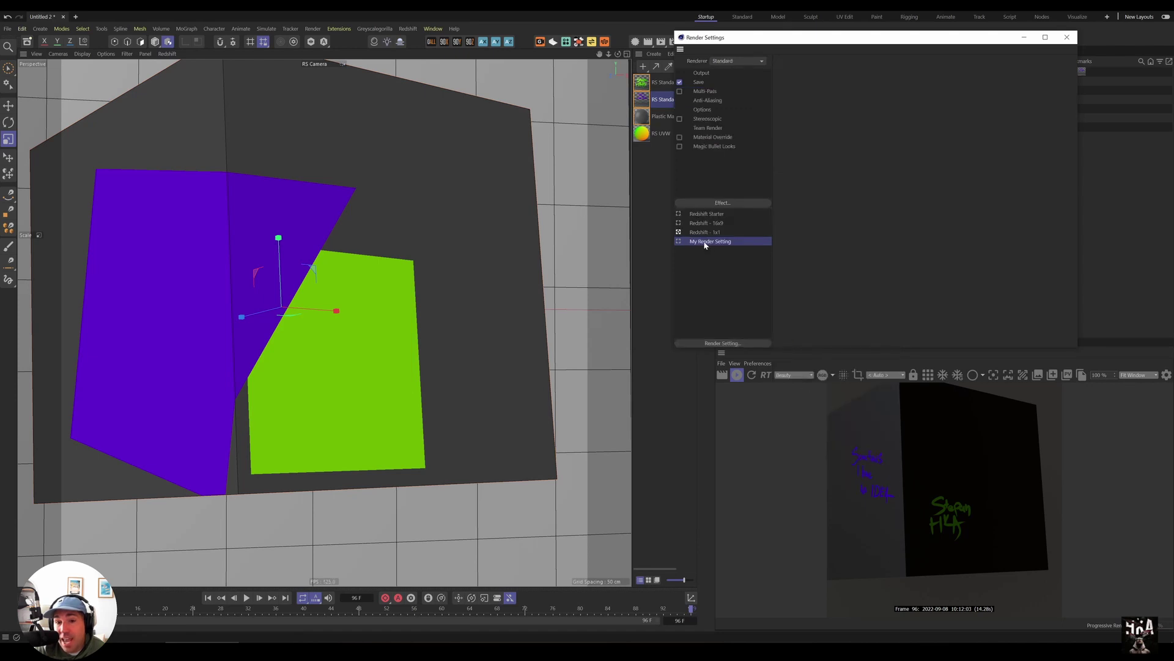
pyautogui.click(678, 242)
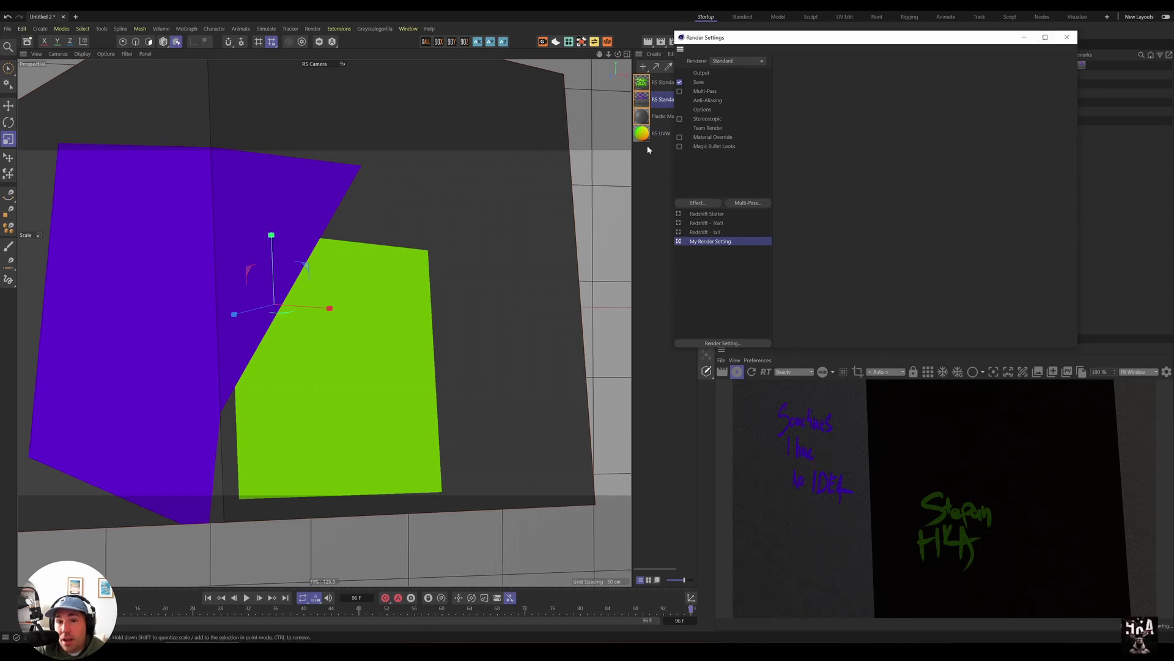
# Close Render Settings, select the cube's purple RS Standard material tag, then reopen and close Render Settings.
pyautogui.click(1068, 37)
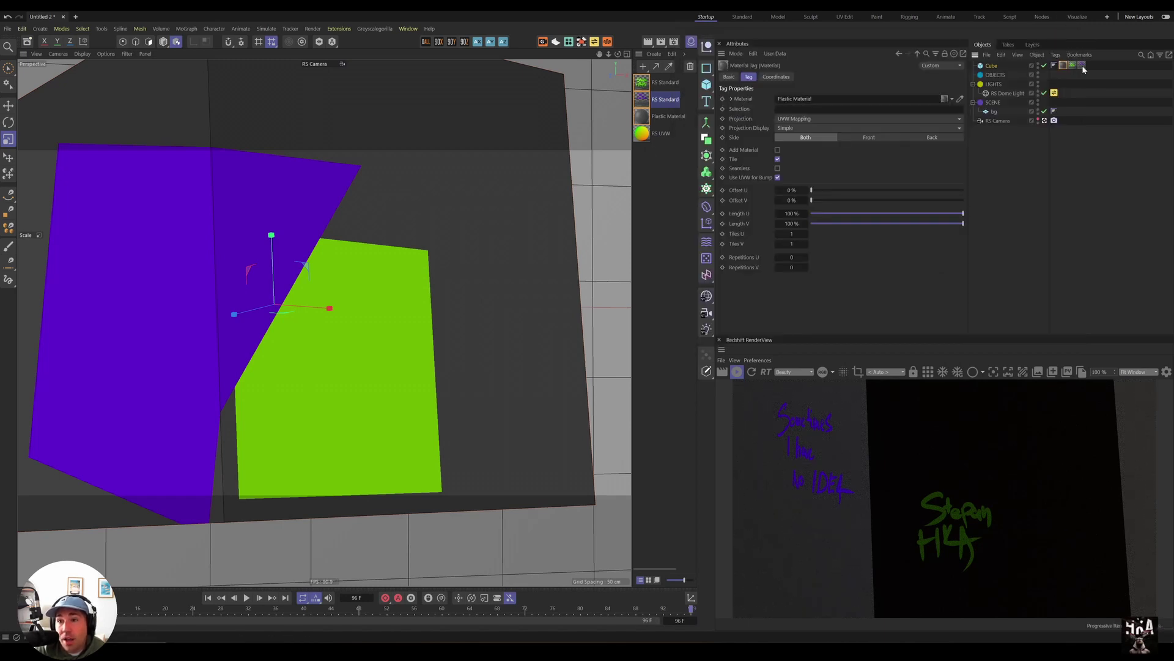
pyautogui.click(1081, 65)
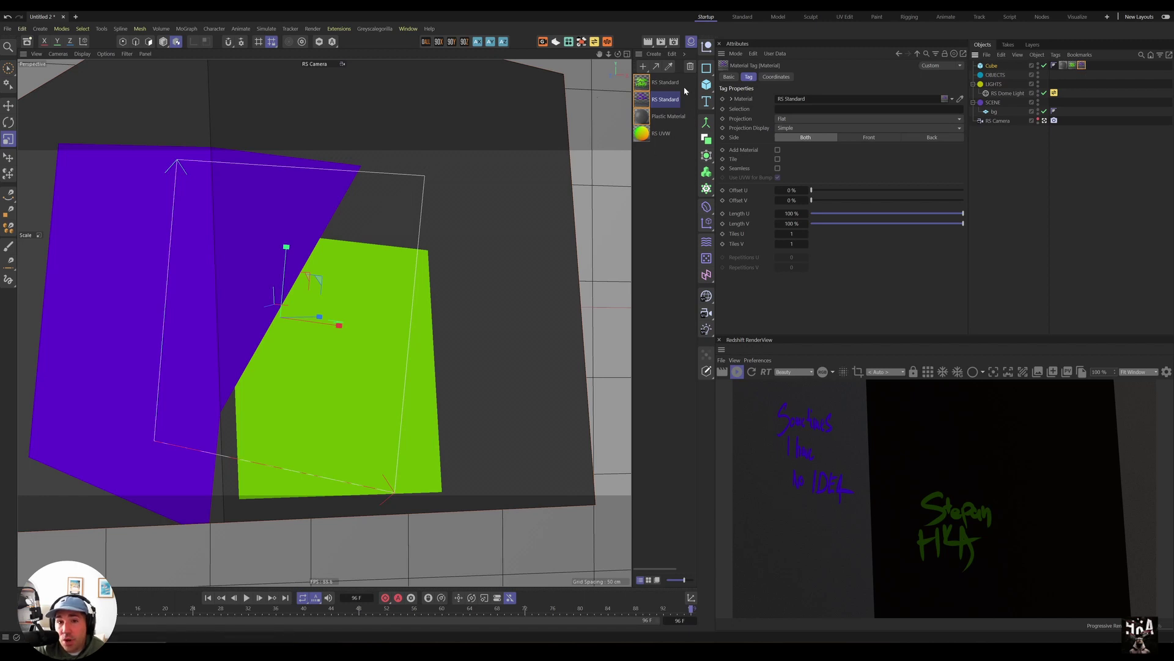
pyautogui.click(676, 43)
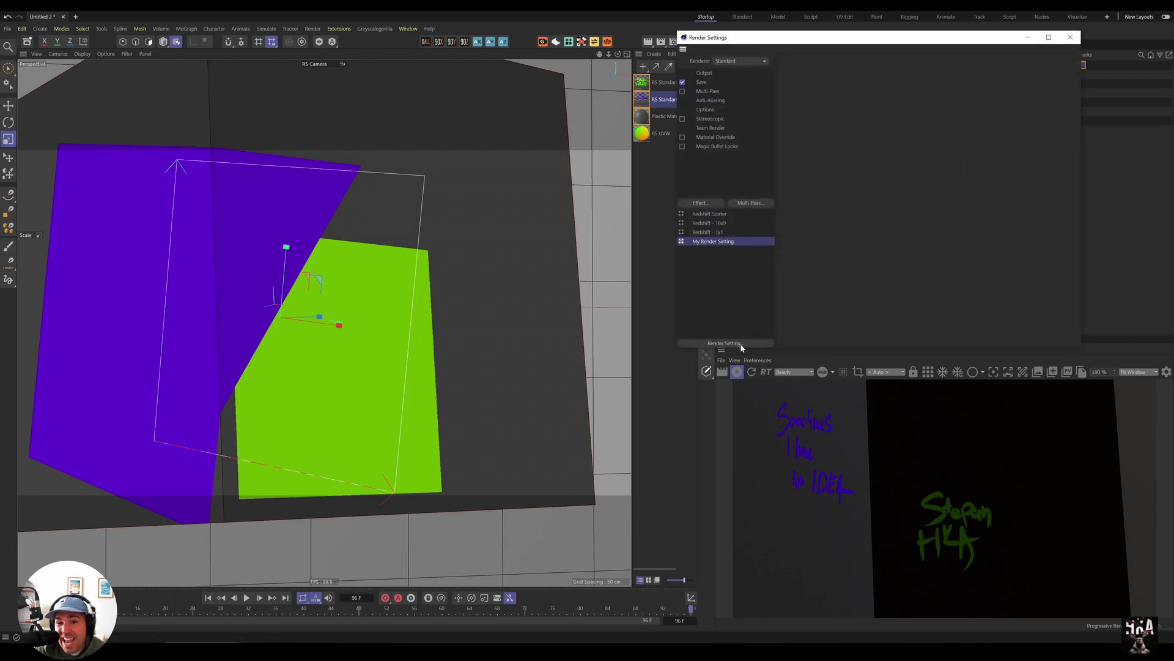
pyautogui.click(1076, 39)
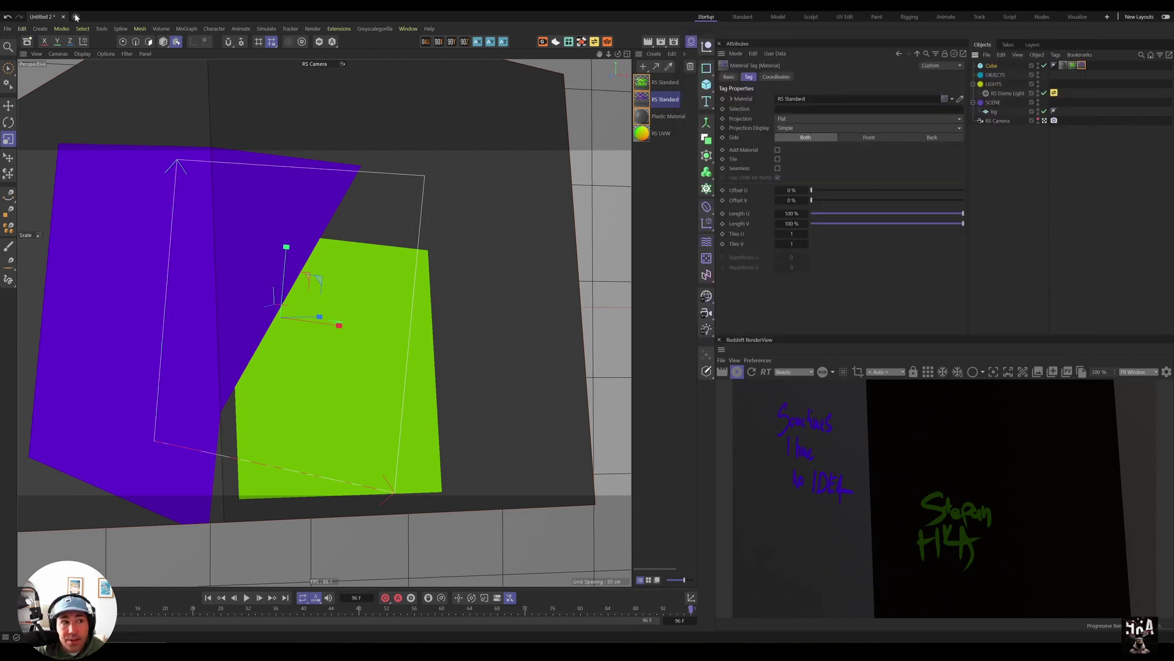